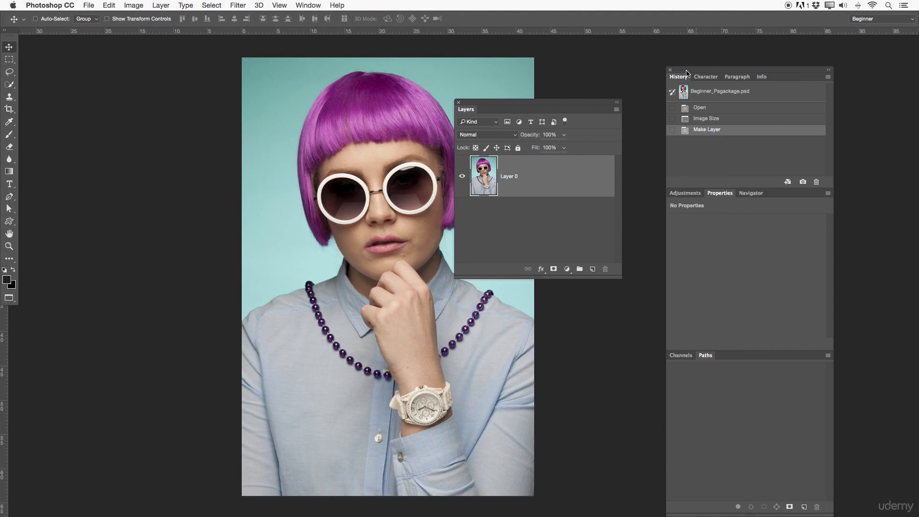
Step: Move the Layers panel beside the portrait, enlarge it, and shift the photo slightly on the canvas
drag(557, 101, 653, 46)
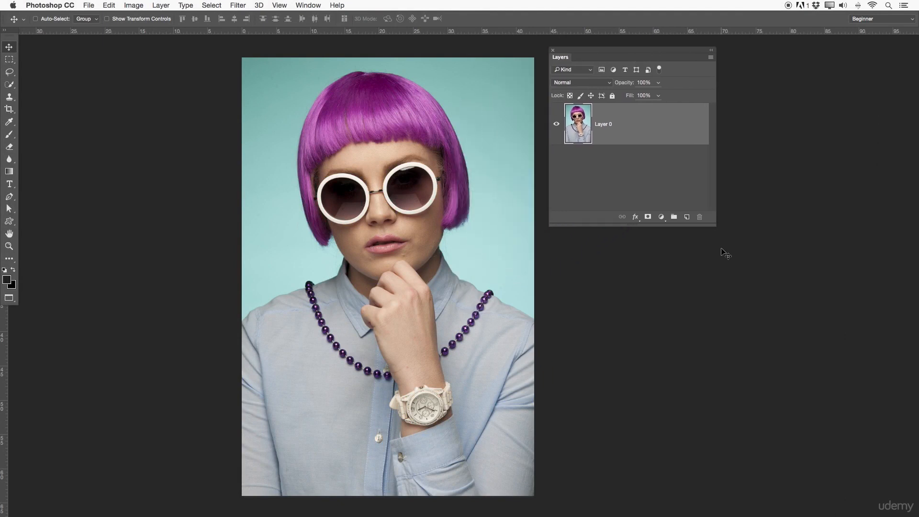
drag(713, 228, 780, 433)
drag(612, 49, 737, 53)
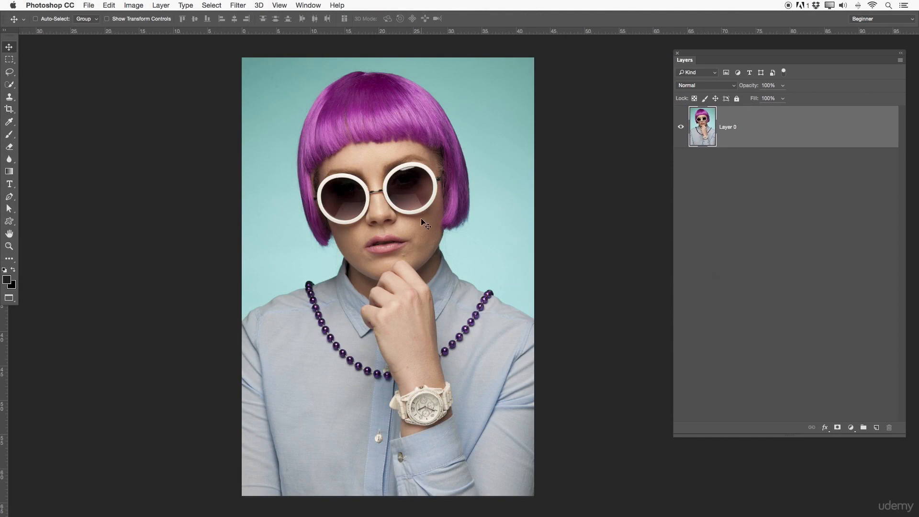
drag(437, 220, 432, 215)
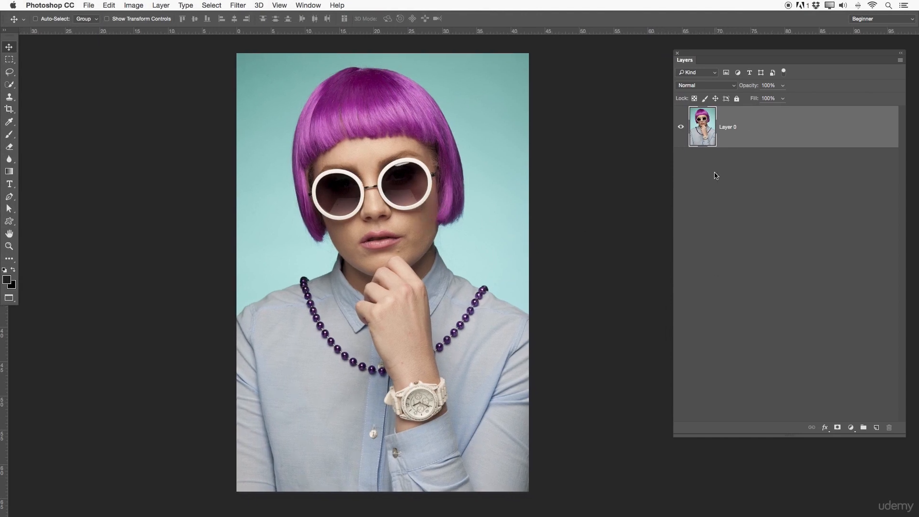
Step: Rename the photo's layer as Pixel layer
double_click(731, 126)
key(BackSpace)
text(Pixel laywerer)
key(Return)
Step: Examine the available blend modes in the Pixel layer's blending options and in its layer settings, keeping Normal
double_click(757, 138)
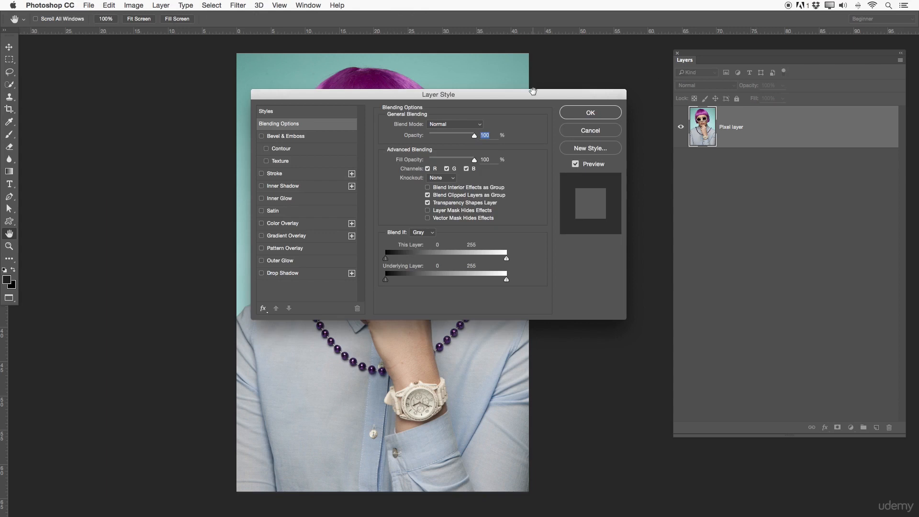
drag(461, 95, 703, 175)
drag(319, 194, 151, 198)
drag(580, 170, 479, 161)
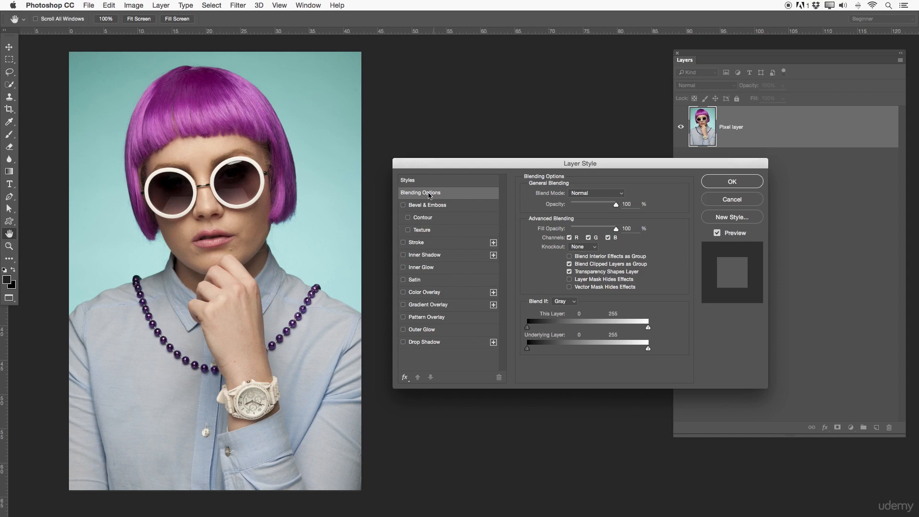
click(615, 193)
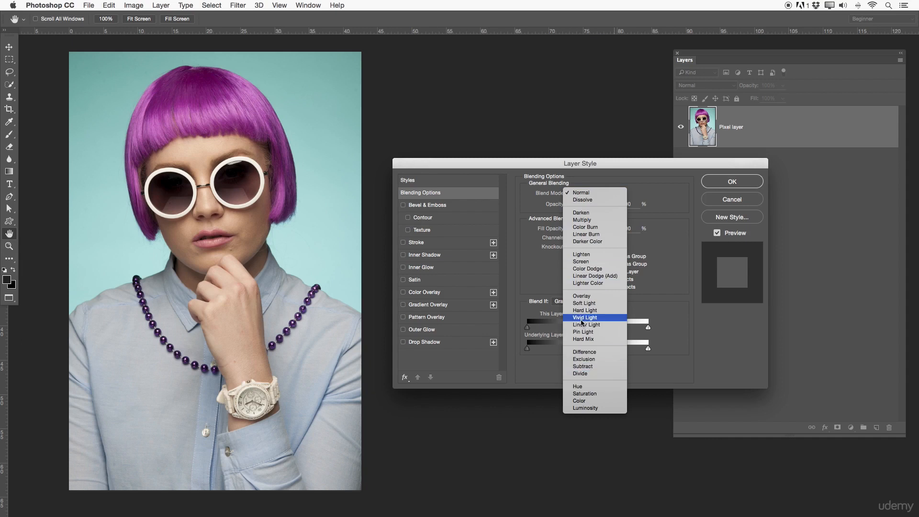
click(635, 178)
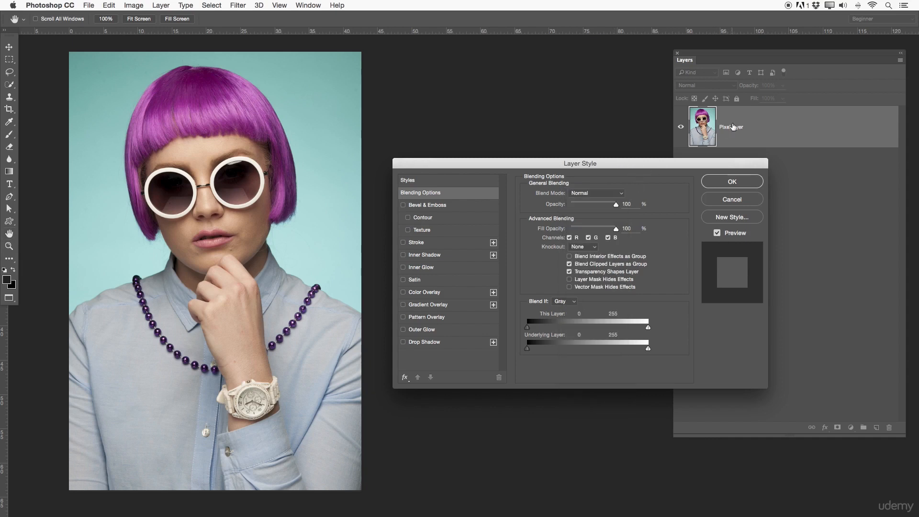
key(Escape)
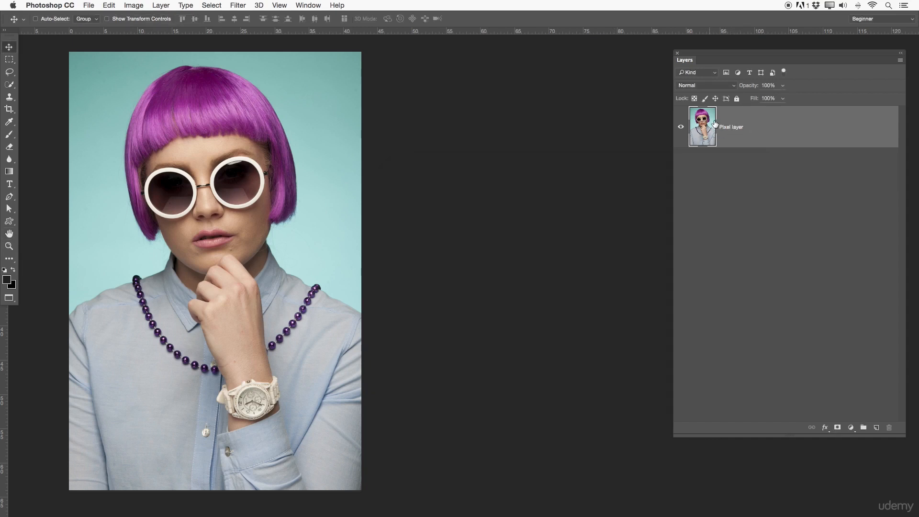
click(714, 86)
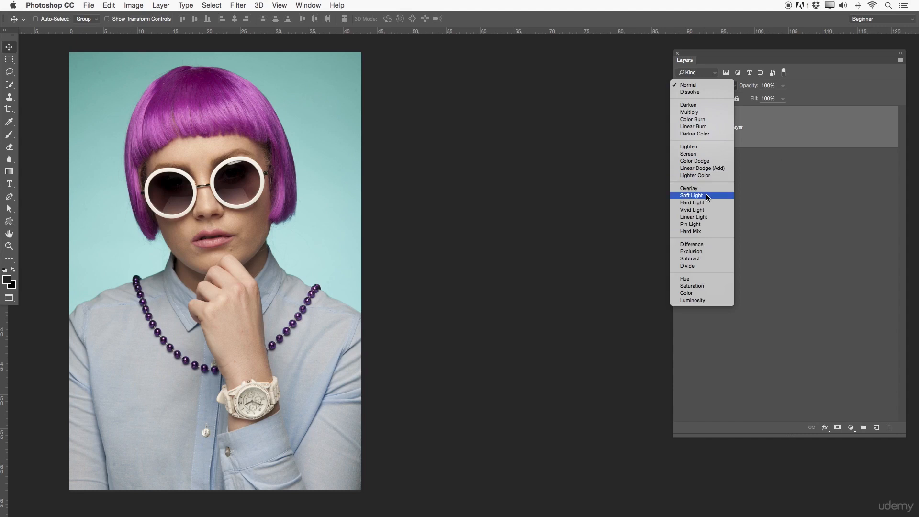
click(755, 167)
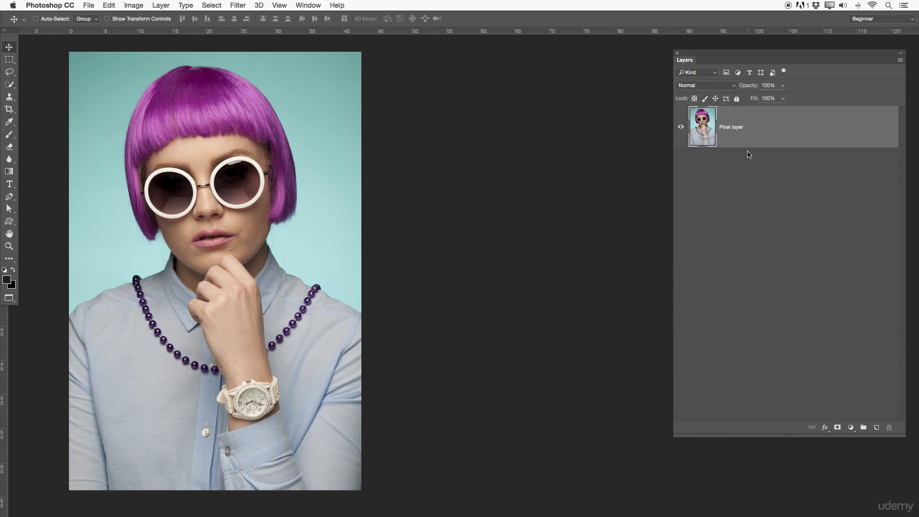
Step: Add a Color Overlay effect to the Pixel layer and toggle it off and on to compare
double_click(771, 126)
drag(625, 163, 624, 163)
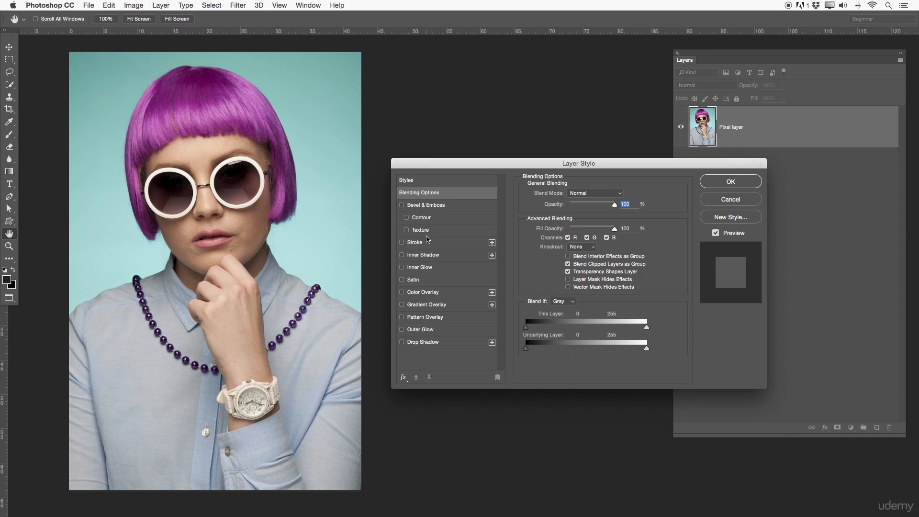
click(429, 291)
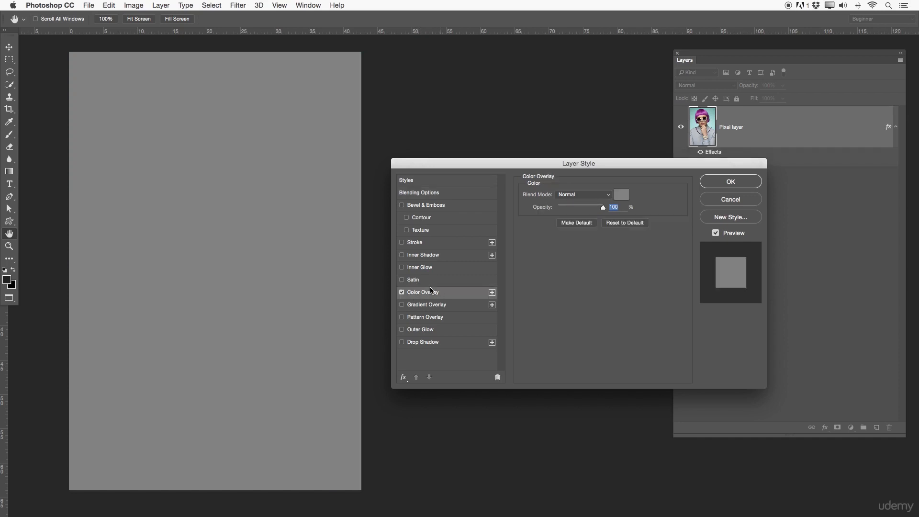
click(402, 293)
click(403, 293)
click(403, 293)
click(403, 293)
Step: Try the Lighten, Difference and Divide blend modes on the gray Color Overlay, ending back on Normal
click(606, 196)
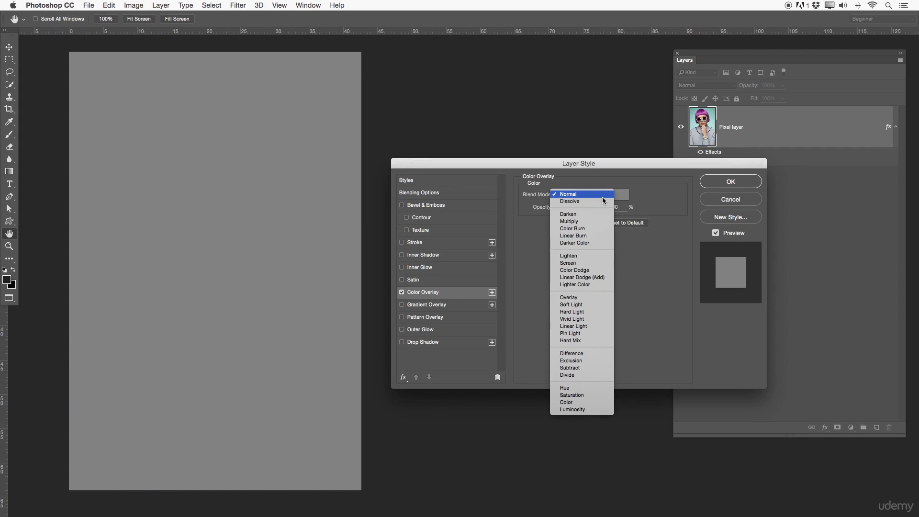
click(602, 257)
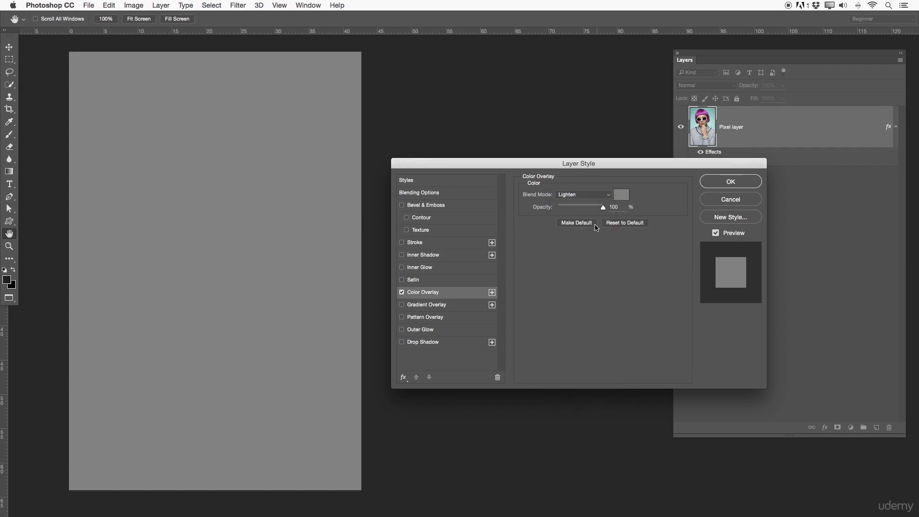
click(584, 195)
click(577, 282)
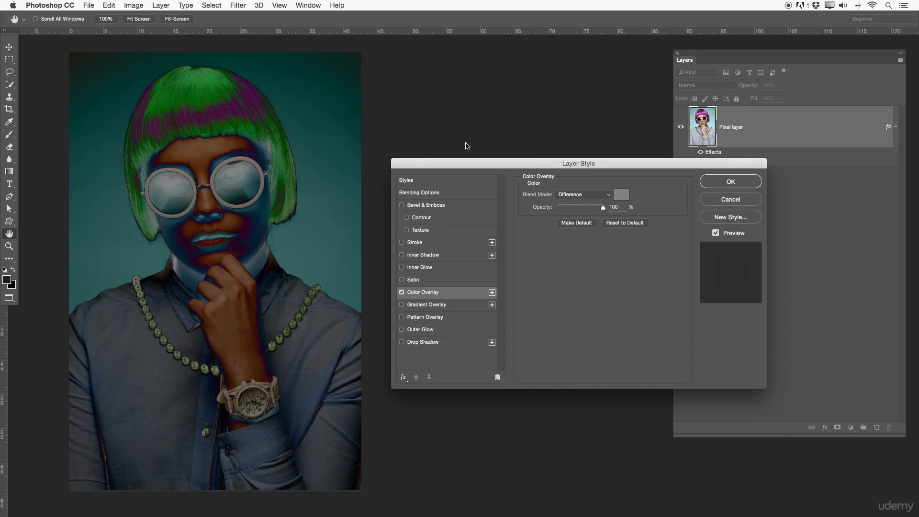
click(572, 196)
click(568, 217)
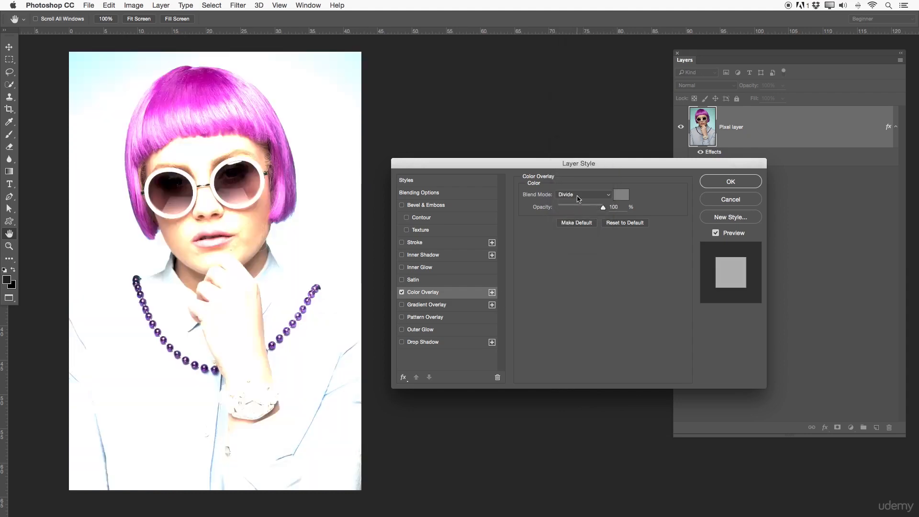
click(578, 196)
click(579, 214)
click(579, 195)
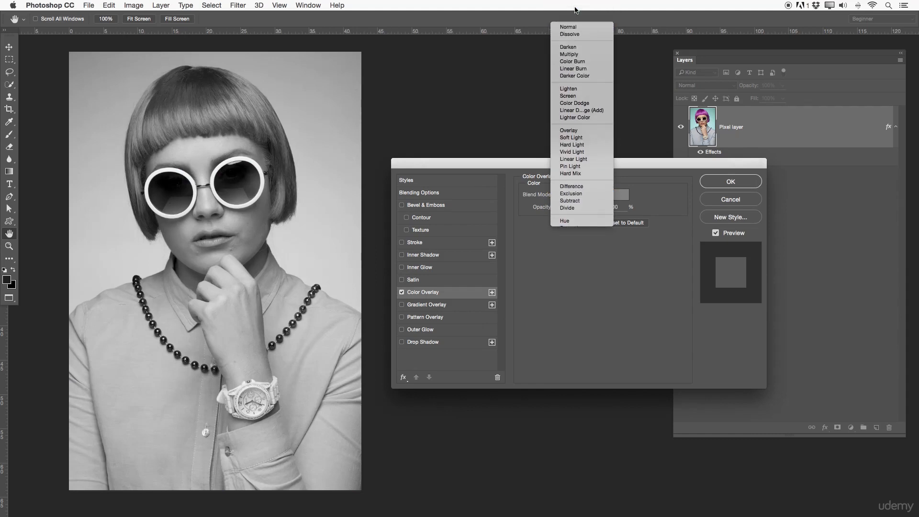
click(571, 8)
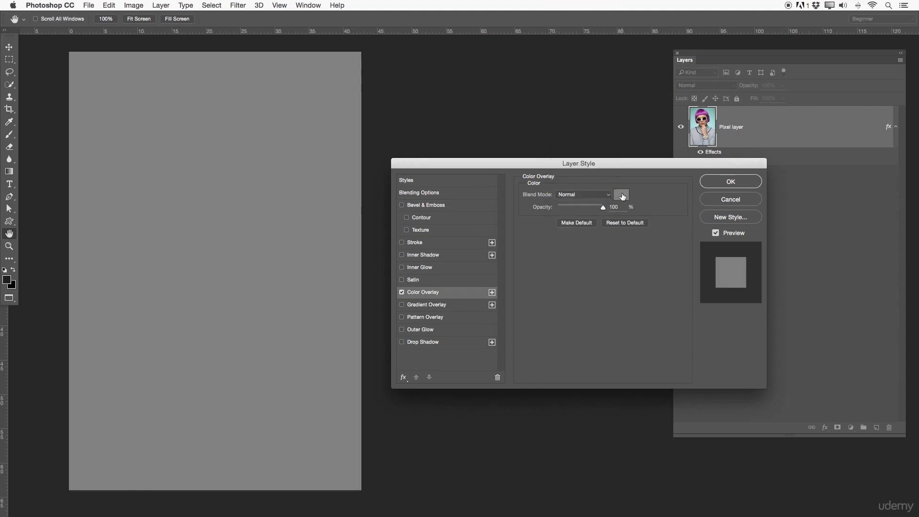
Step: Set the Color Overlay to red (f00000) and its blend mode to Difference
click(621, 196)
drag(190, 155, 256, 156)
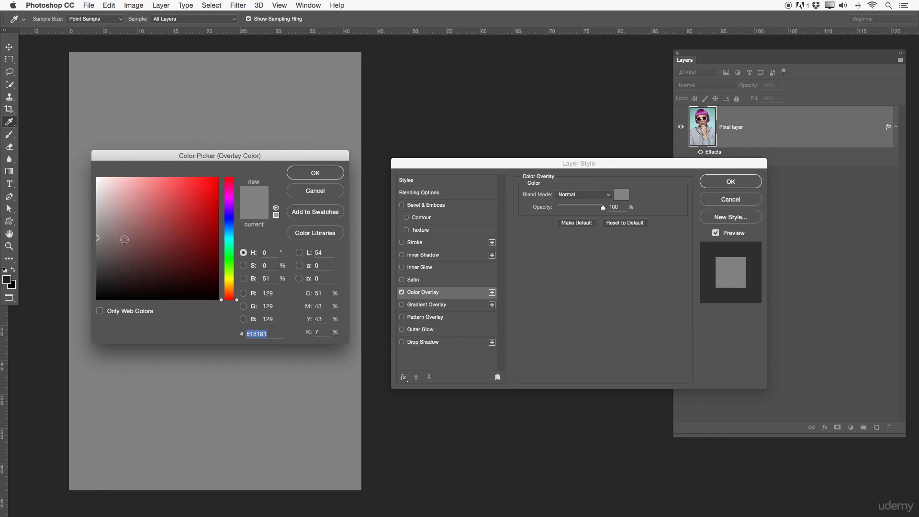
mouse_move(148, 195)
mouse_down()
mouse_move(211, 212)
mouse_move(228, 180)
mouse_up()
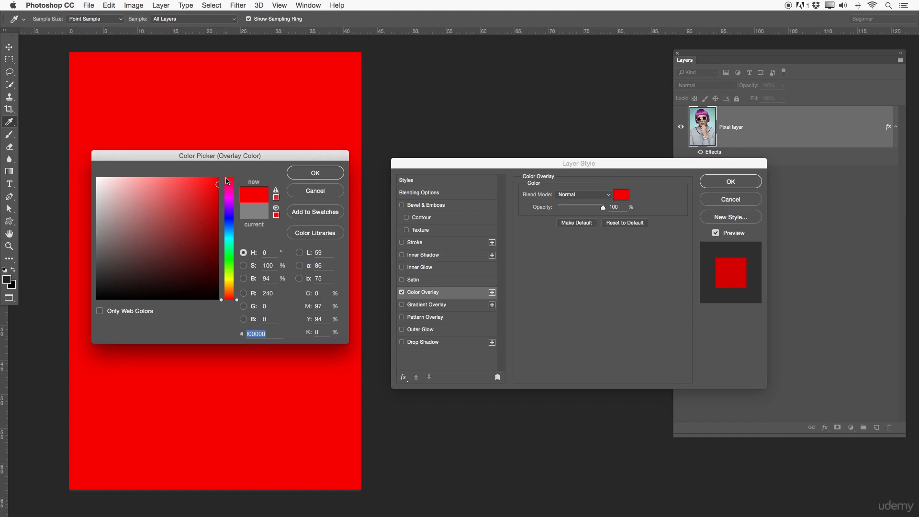
click(307, 174)
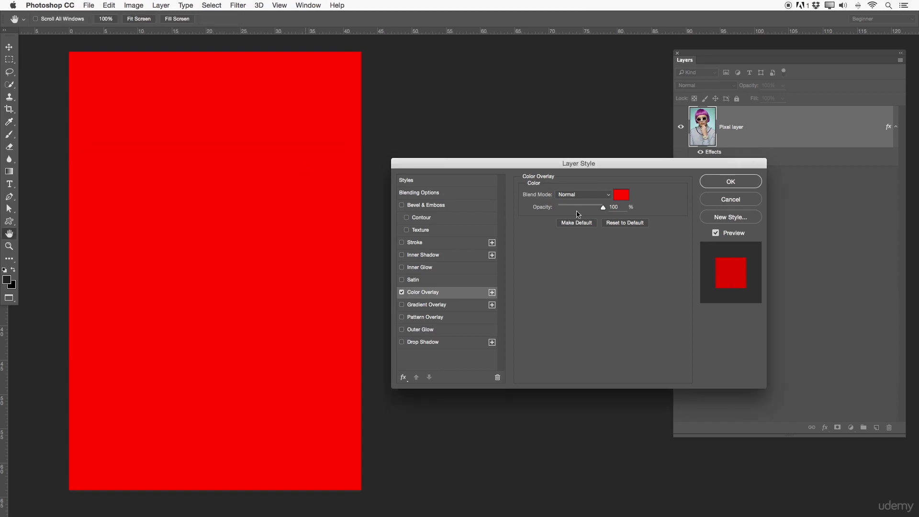
click(580, 196)
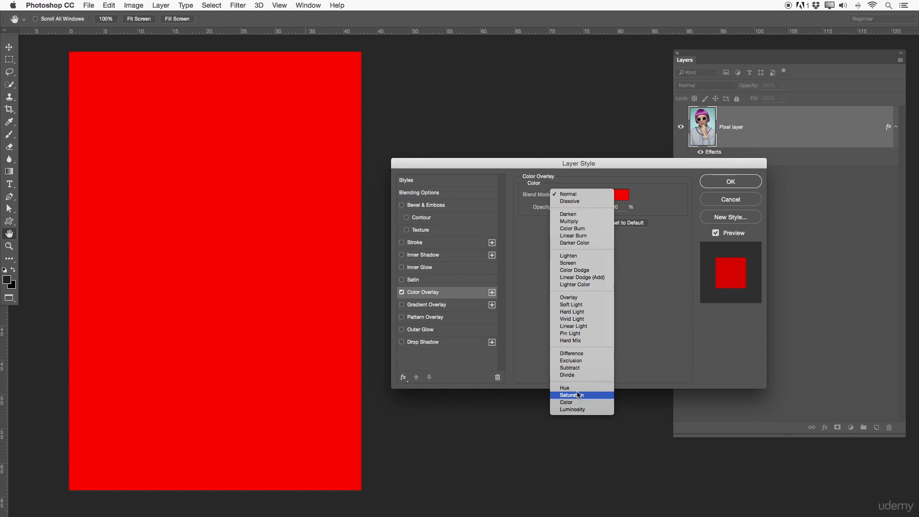
click(577, 355)
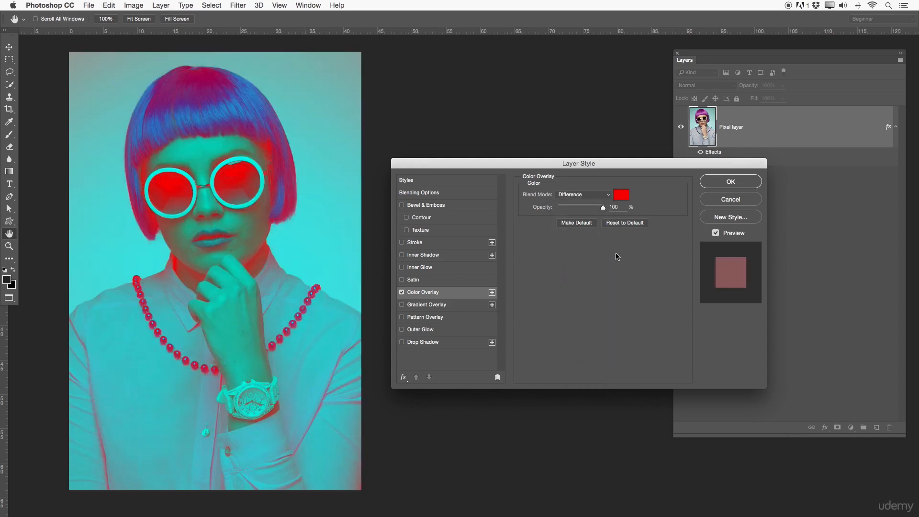
Step: Move the Layer Style dialog aside to view the Color Overlay entry under the layer's effects and the whole portrait
drag(603, 163, 481, 158)
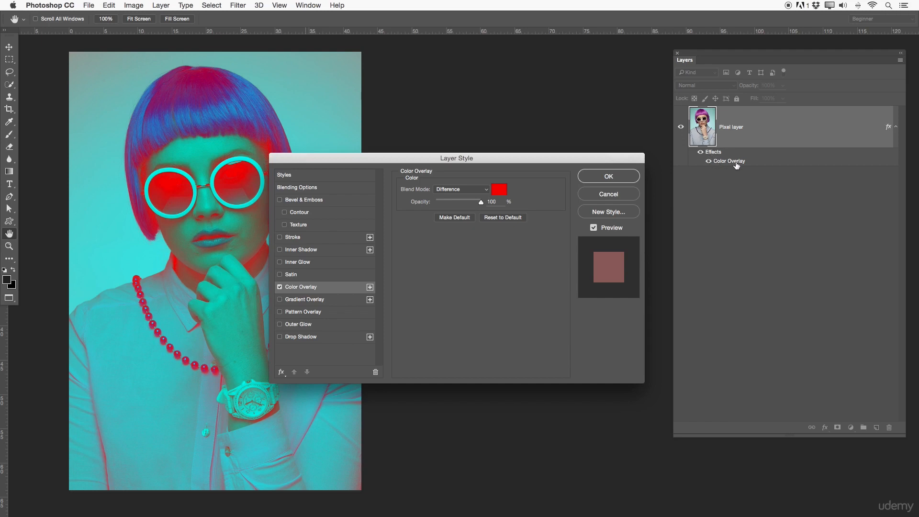
drag(524, 153, 636, 165)
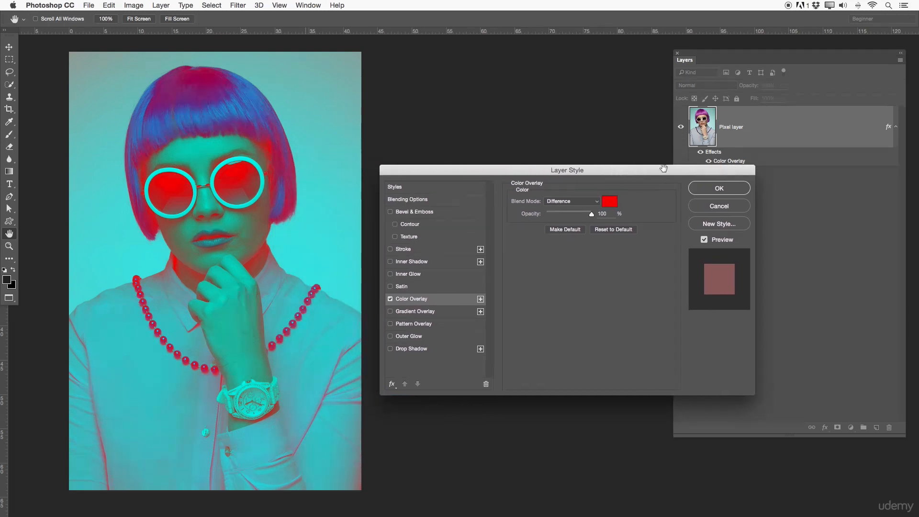
drag(713, 167, 713, 153)
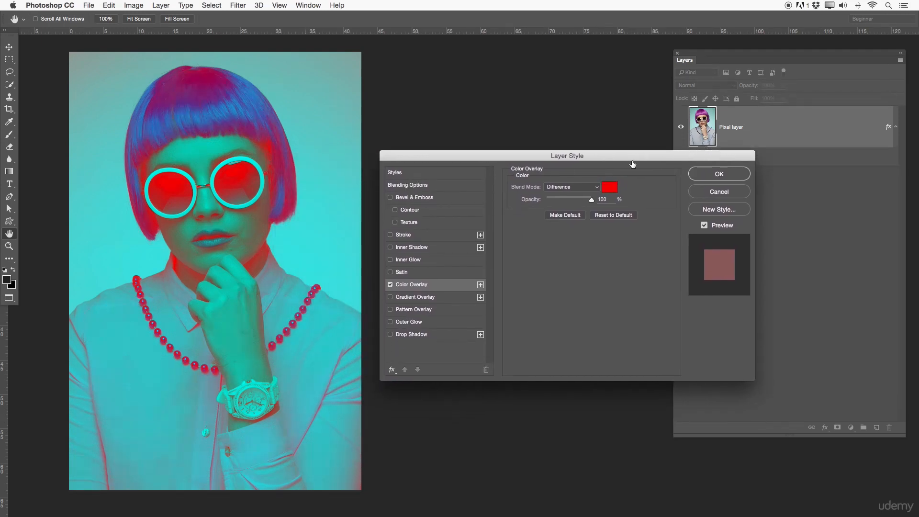
Step: Disable the Color Overlay and apply a Pattern Overlay with the Difference blend mode
click(390, 284)
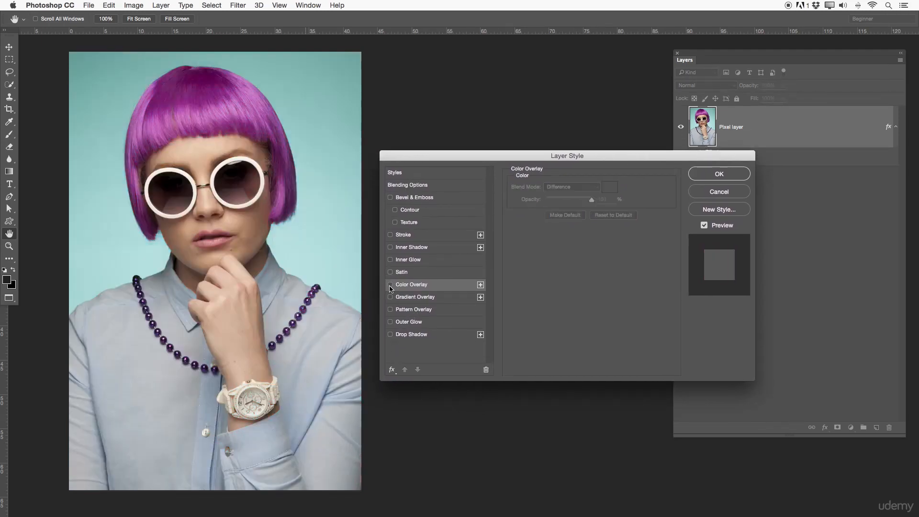
click(390, 310)
click(410, 309)
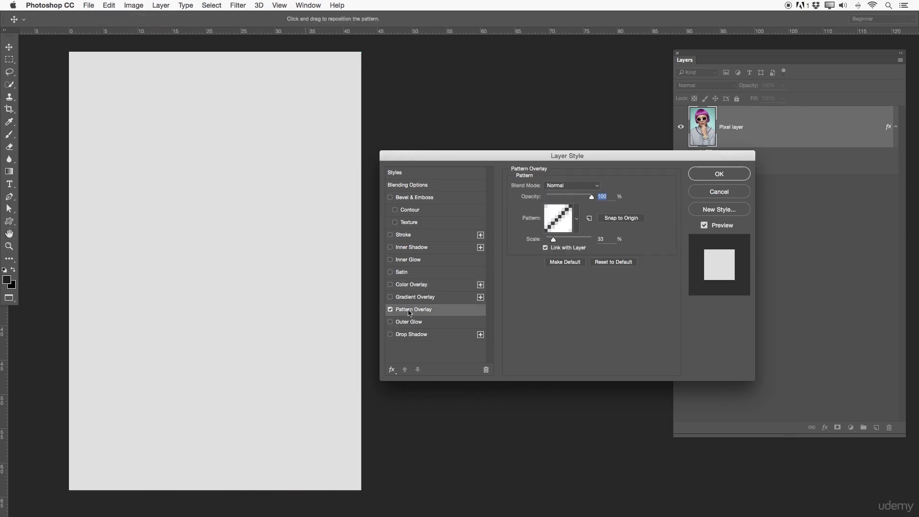
click(570, 186)
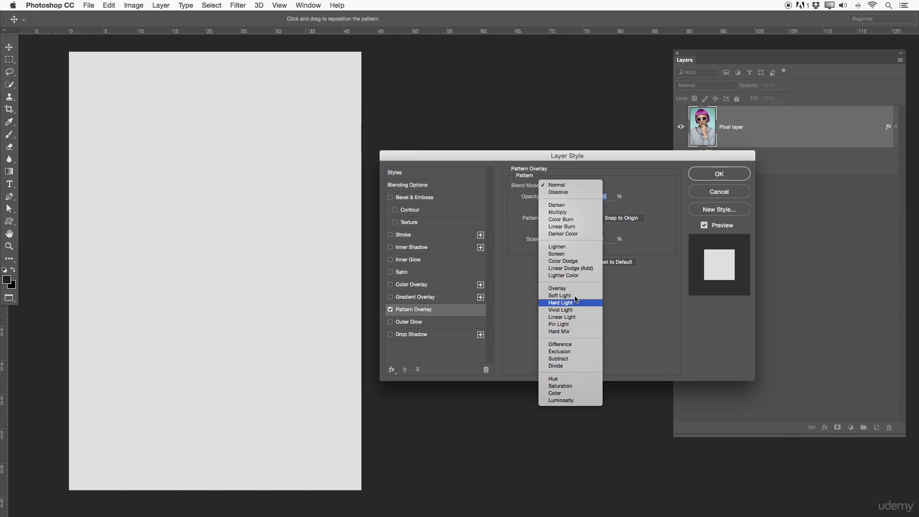
click(557, 344)
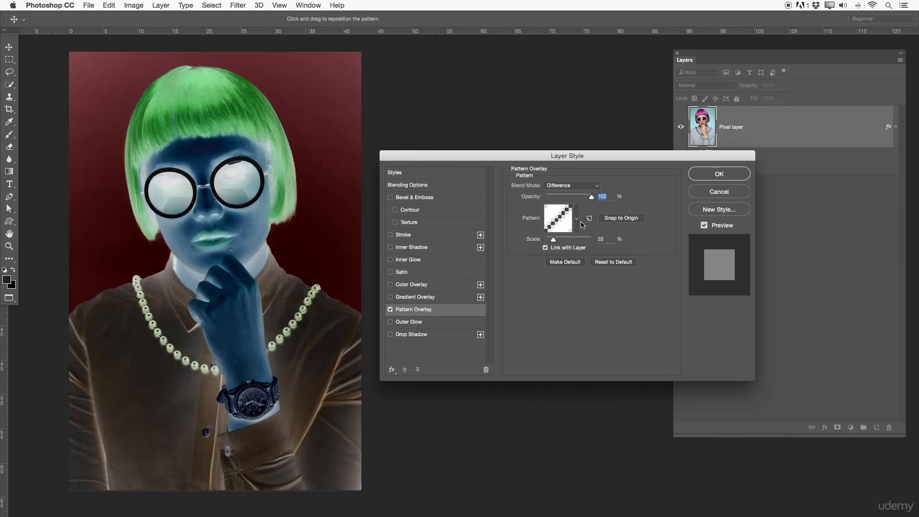
Step: Change the Pattern Overlay's pattern to the gray speckled one
click(576, 220)
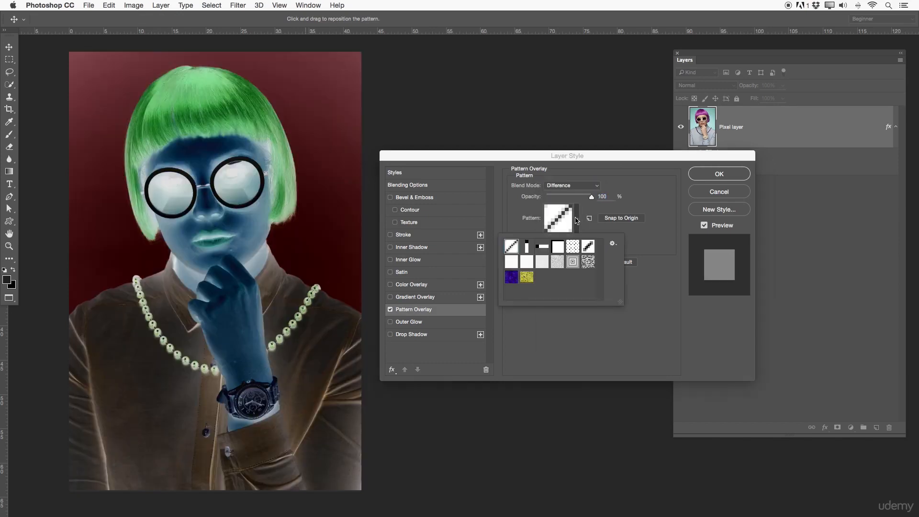
click(555, 264)
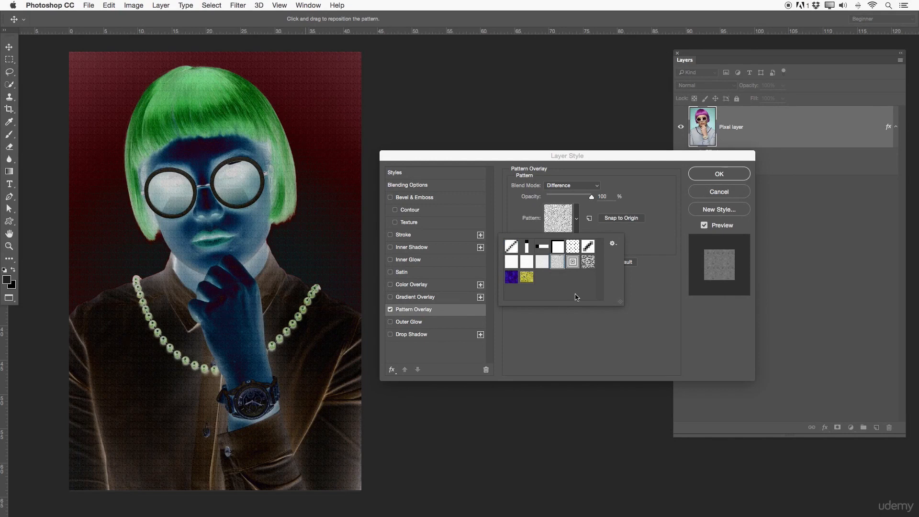
click(588, 232)
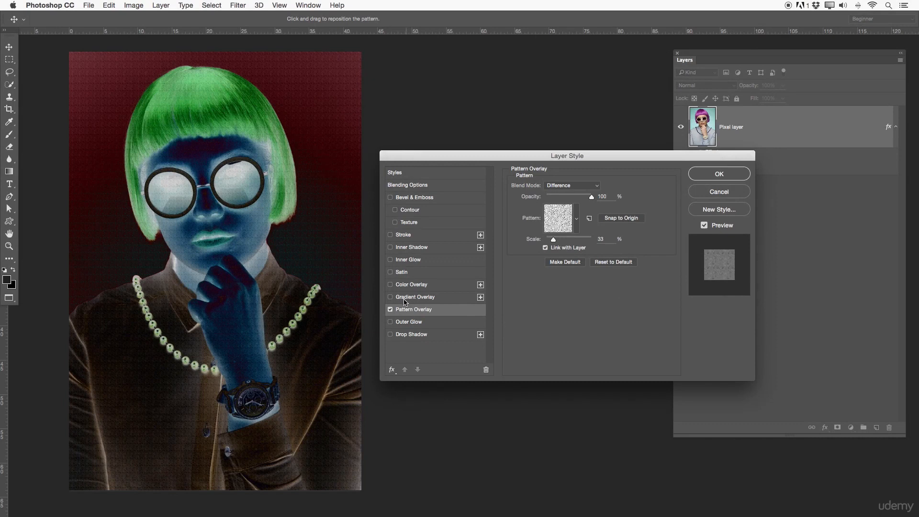
Step: Add a Gradient Overlay and re-enable the red Color Overlay alongside the Pattern Overlay
click(392, 297)
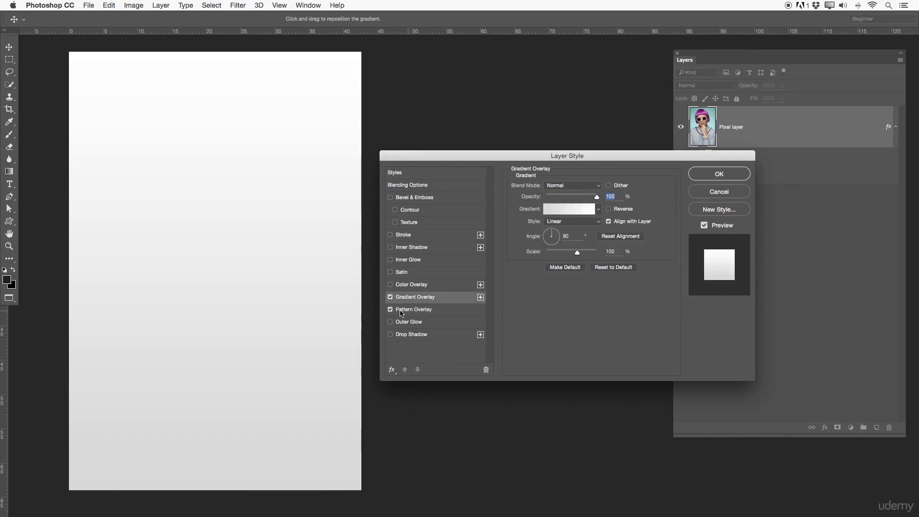
click(401, 286)
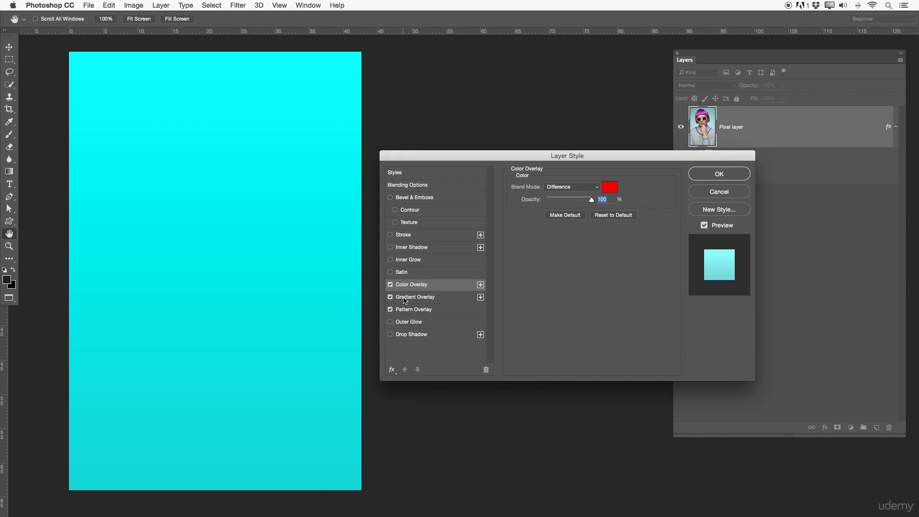
Step: Give the Gradient Overlay the red-to-green gradient with the Difference blend mode and 40% opacity
click(391, 297)
click(417, 297)
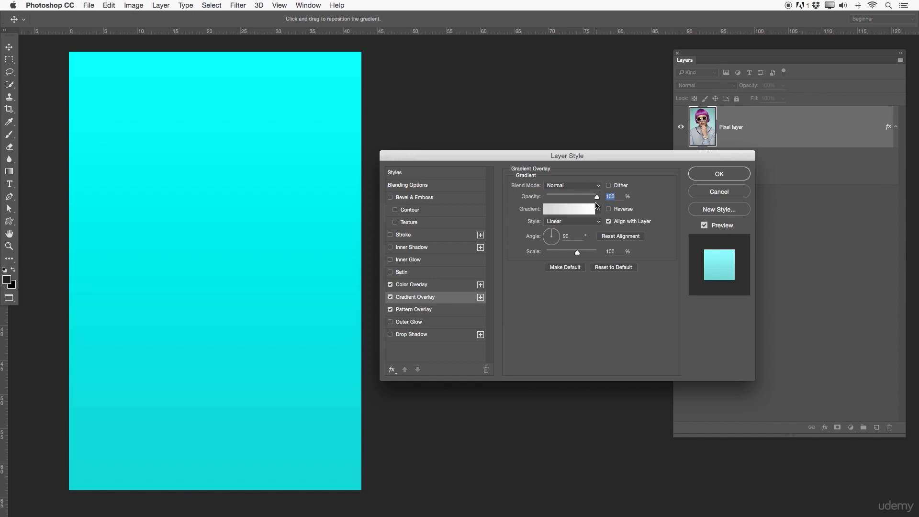
click(597, 209)
click(571, 234)
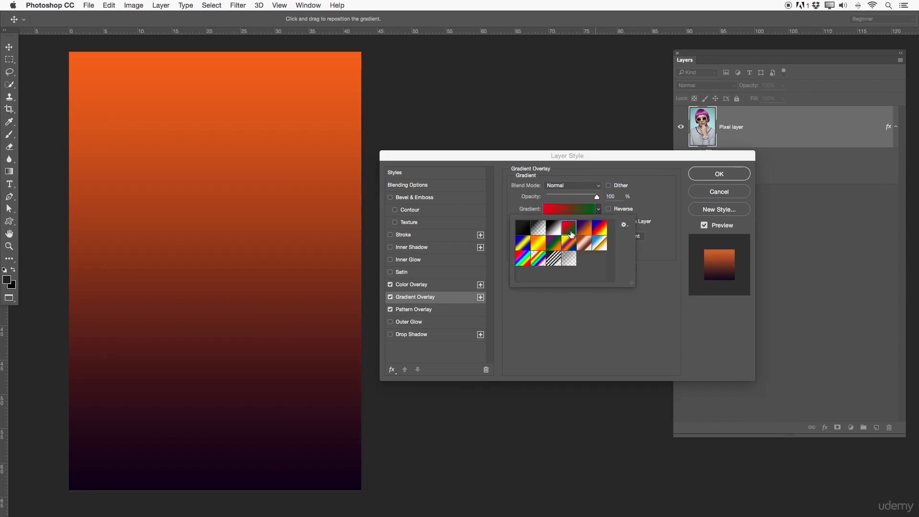
click(588, 185)
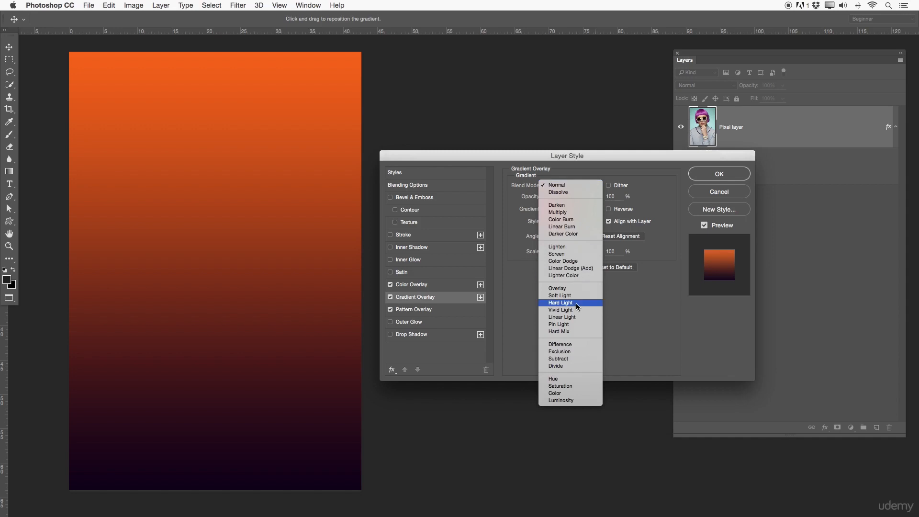
click(577, 345)
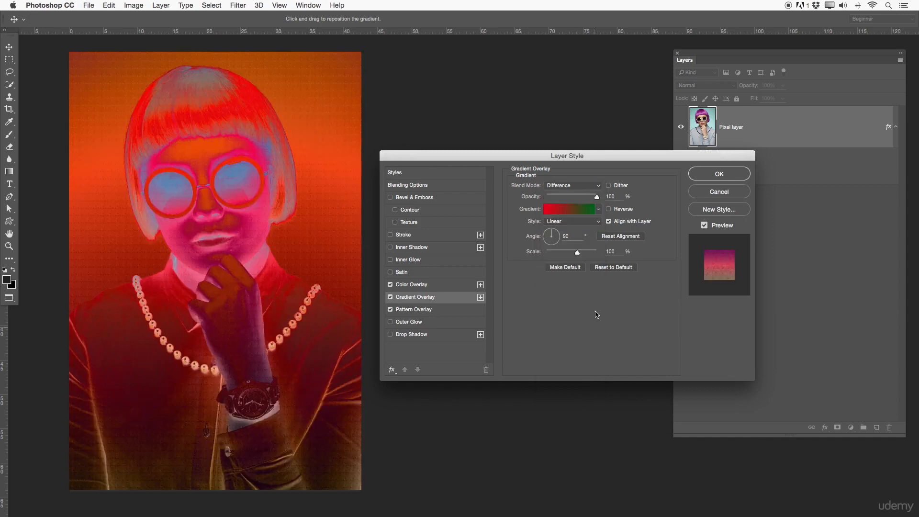
drag(596, 197, 566, 198)
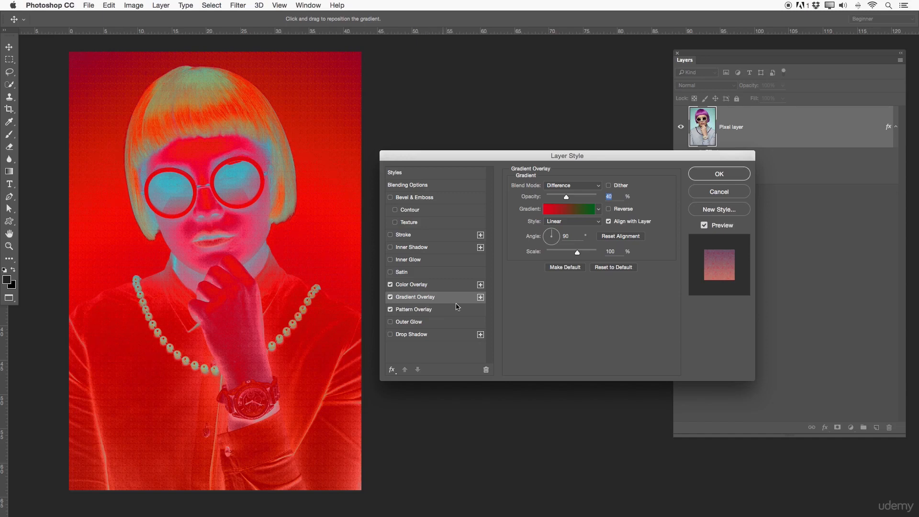
Step: Add a second Gradient Overlay instance, keep both enabled and apply the layer style to the pixel layer
click(481, 298)
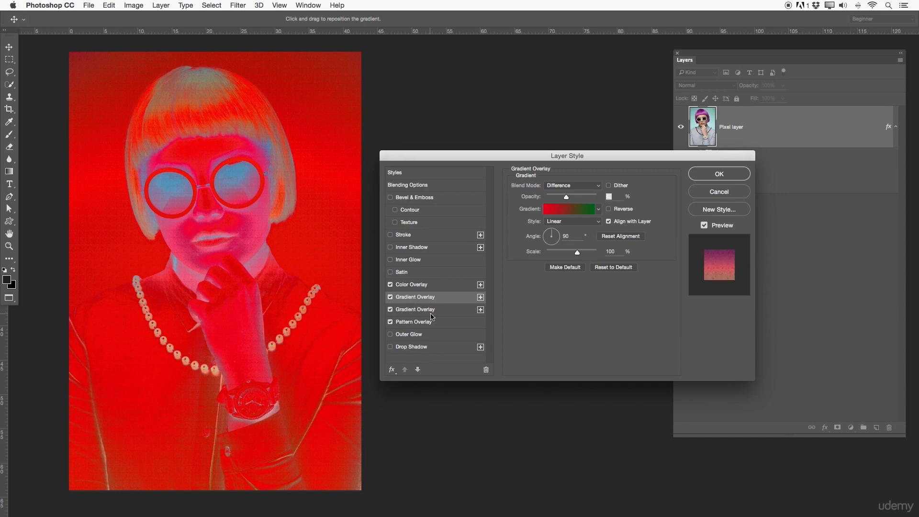
click(390, 309)
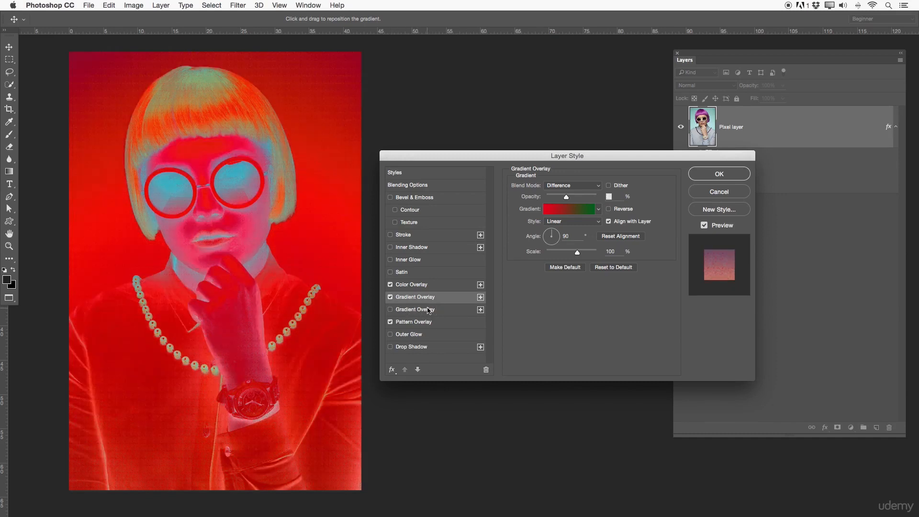
click(428, 310)
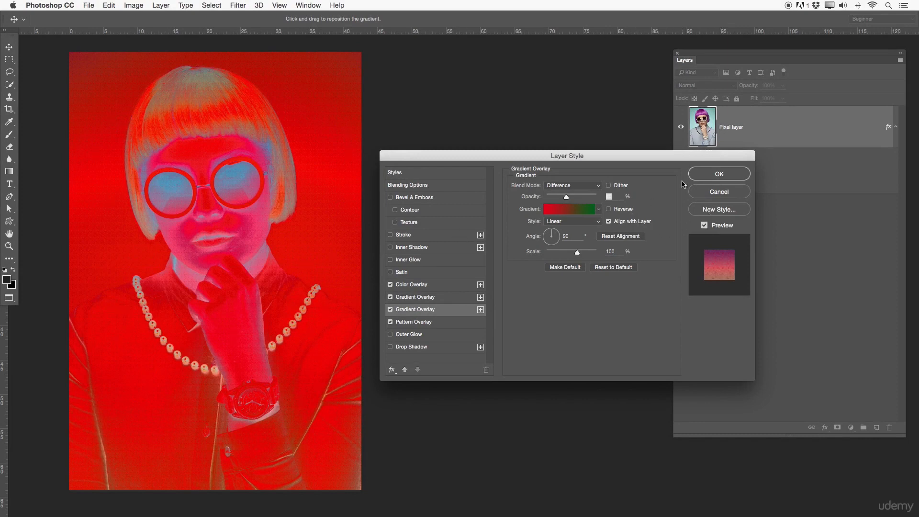
click(697, 174)
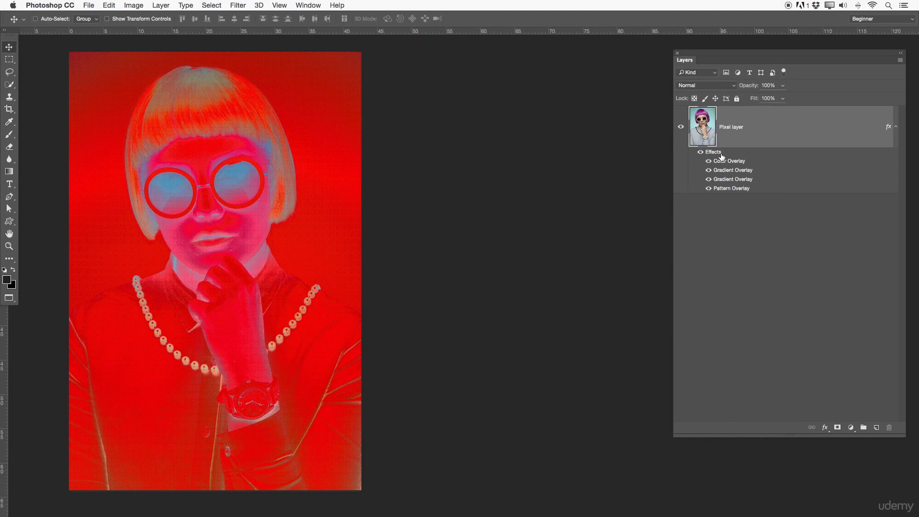
Step: Toggle the Color Overlay's visibility in the pixel layer's effects list to compare the portrait with and without it
click(896, 127)
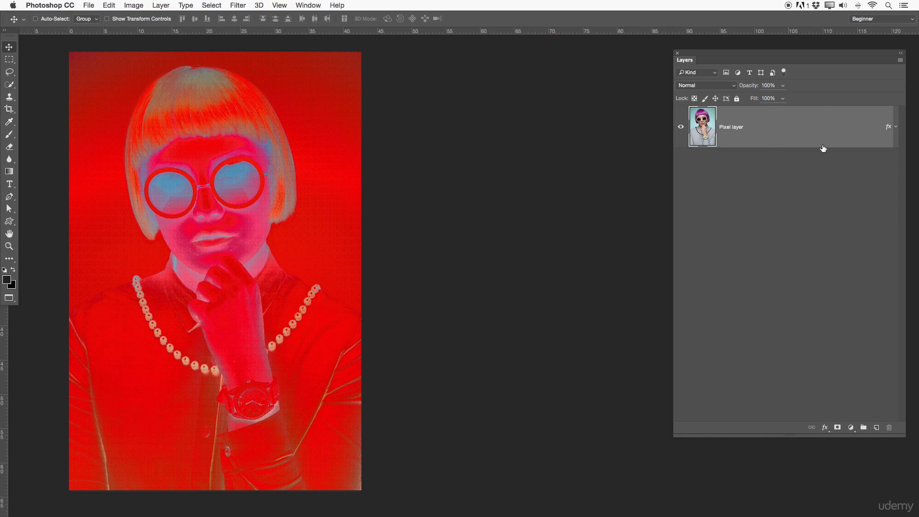
click(897, 127)
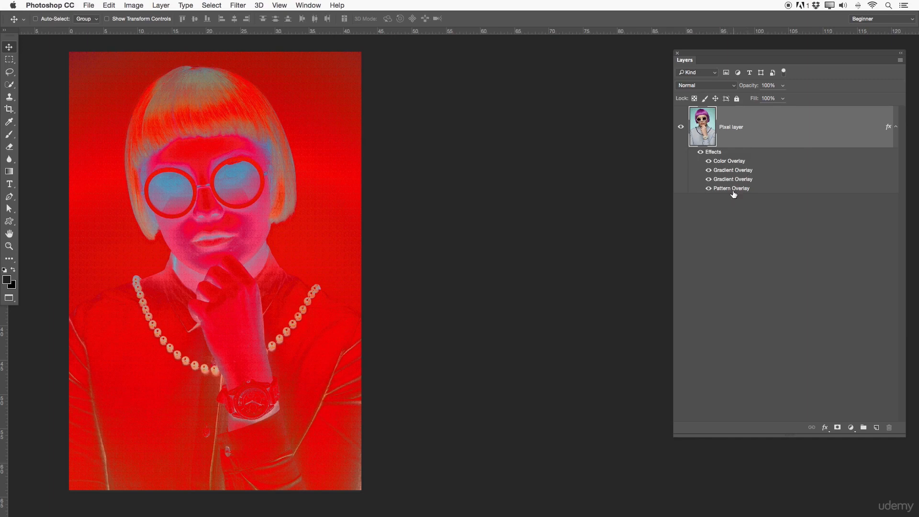
click(709, 162)
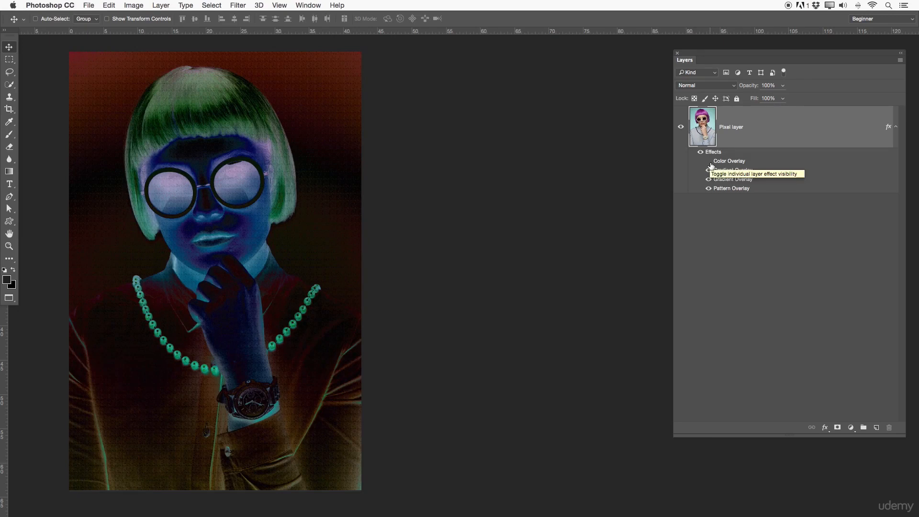
click(709, 162)
click(709, 162)
click(709, 162)
click(709, 162)
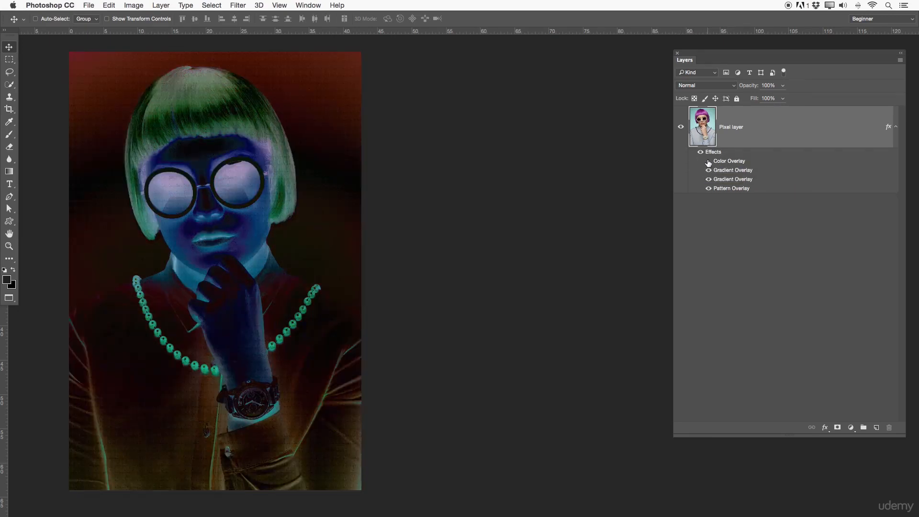
Step: Hide the Pattern Overlay and the lower Gradient Overlay, keeping the Color Overlay shown, and collapse the pixel layer's effects list
click(709, 188)
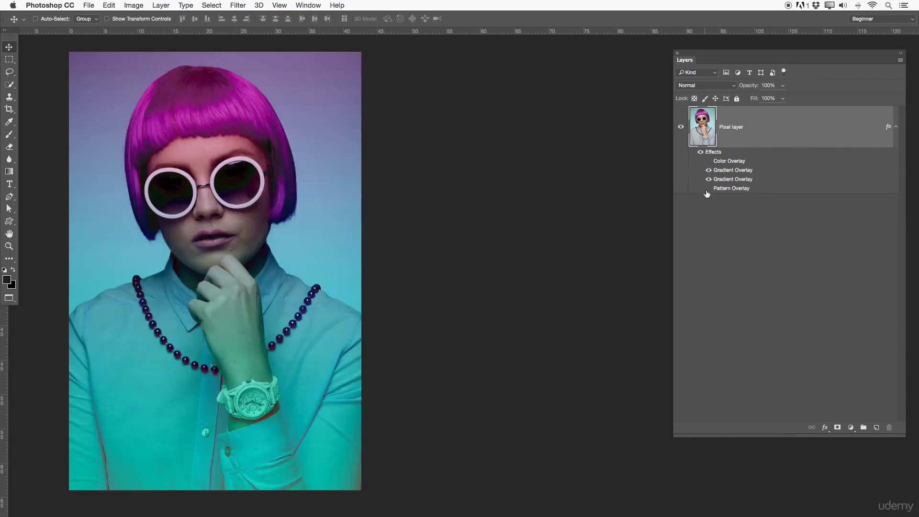
click(708, 162)
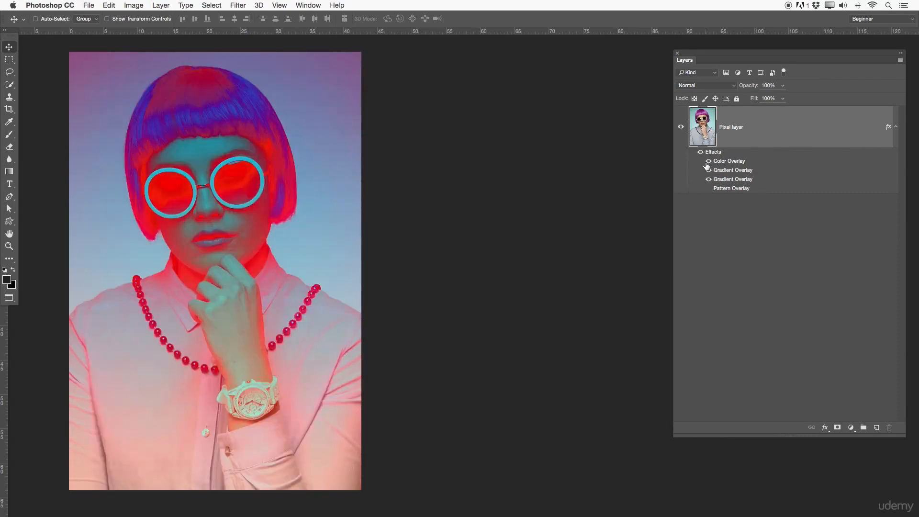
click(709, 179)
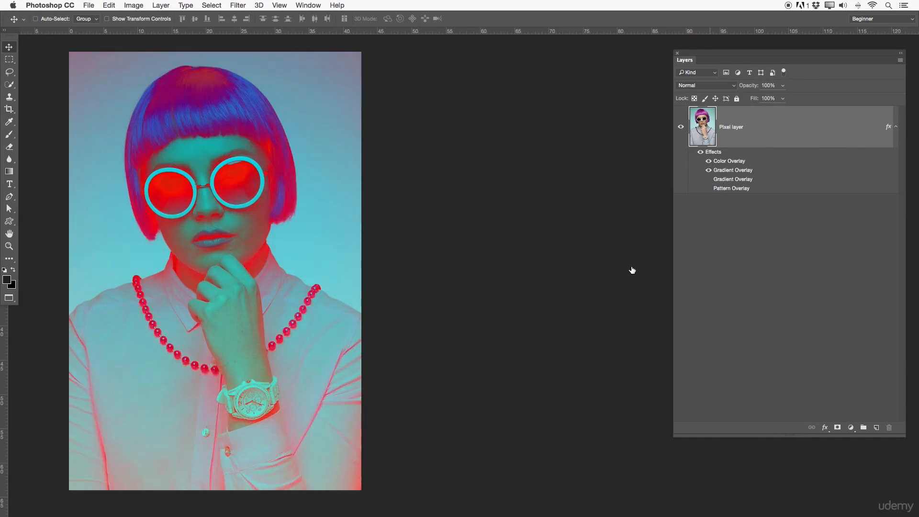
click(897, 128)
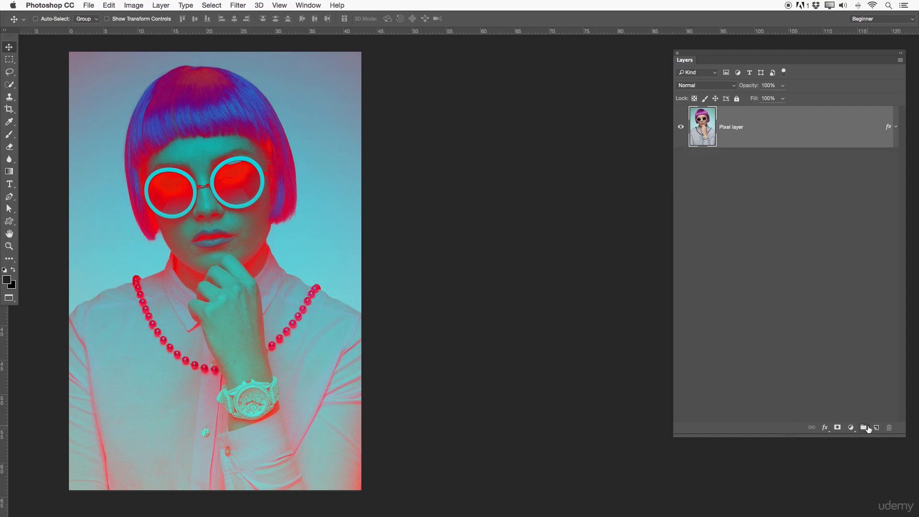
Step: Add a text box across the lower face reading "TYPE" with a font size of 158.01 pt
click(9, 185)
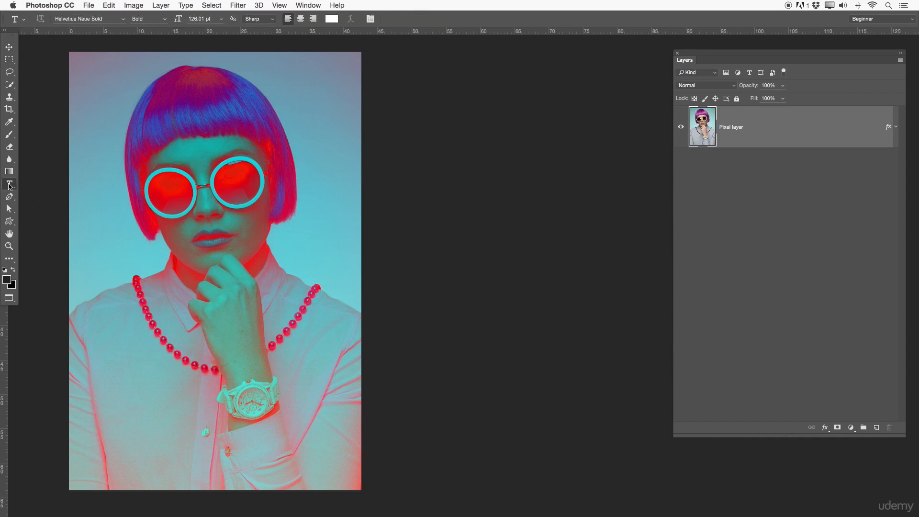
drag(100, 186, 345, 328)
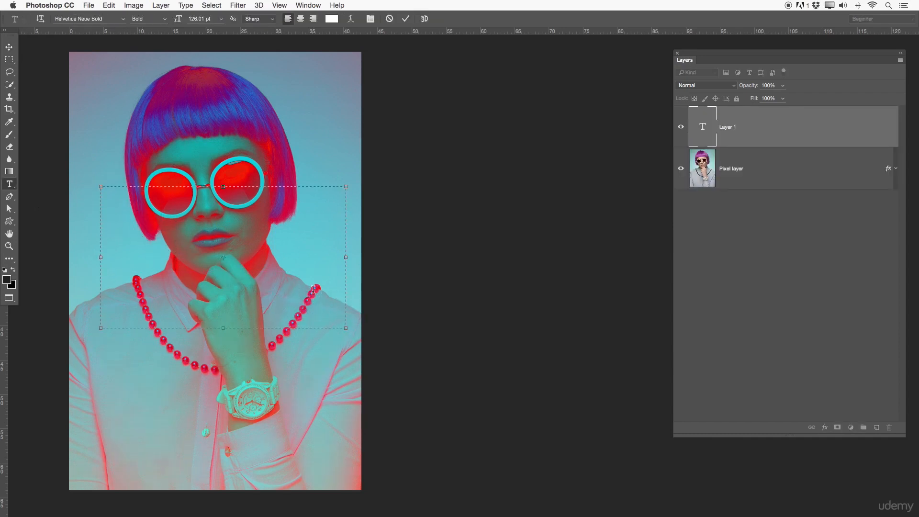
text(T Y P E)
key(super+a)
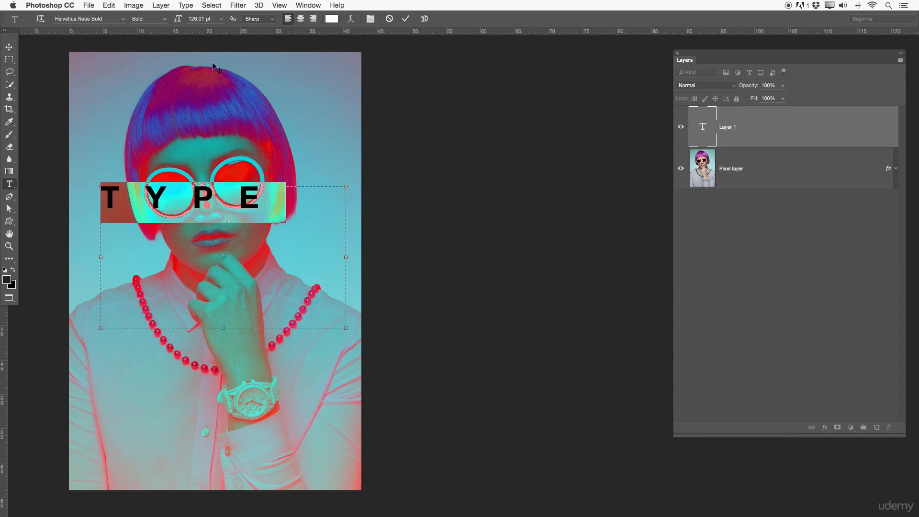
click(194, 19)
drag(194, 19, 197, 19)
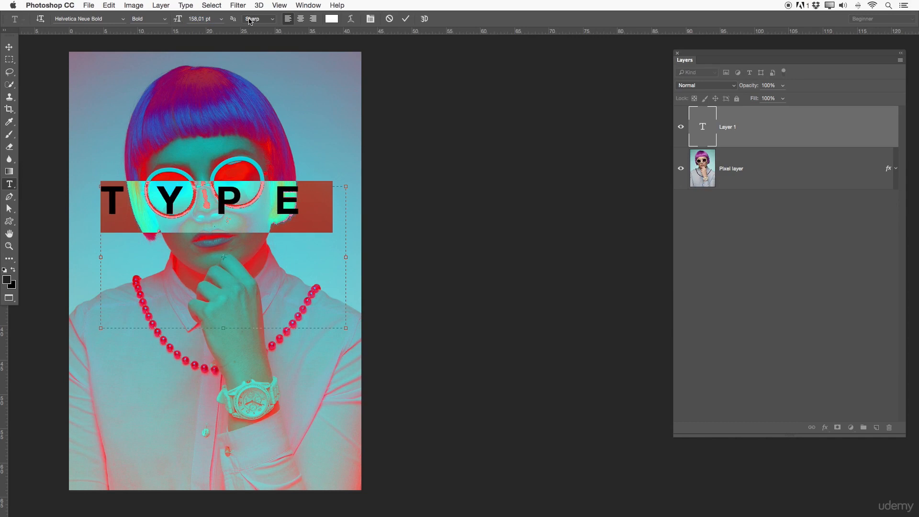
click(409, 19)
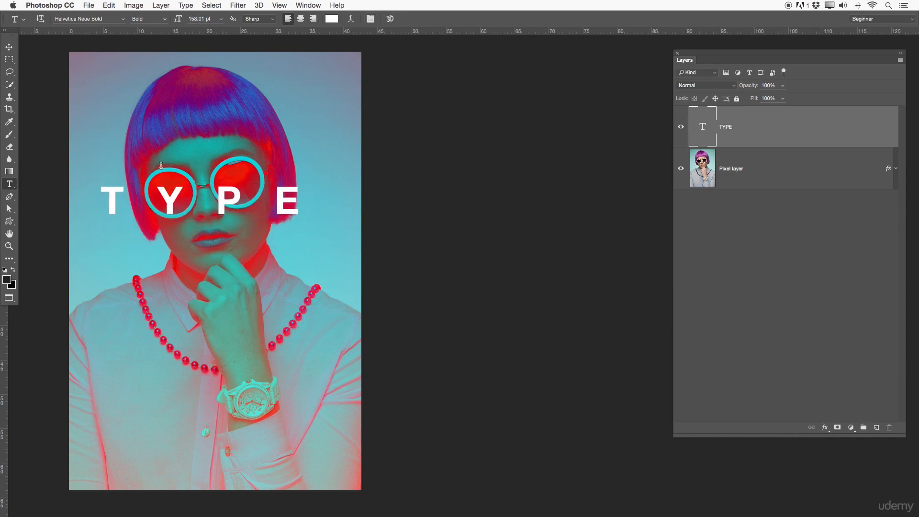
Step: Move the TYPE text down over the woman's collar and hand, roughly centred across the portrait
click(9, 47)
click(200, 201)
drag(199, 197, 214, 274)
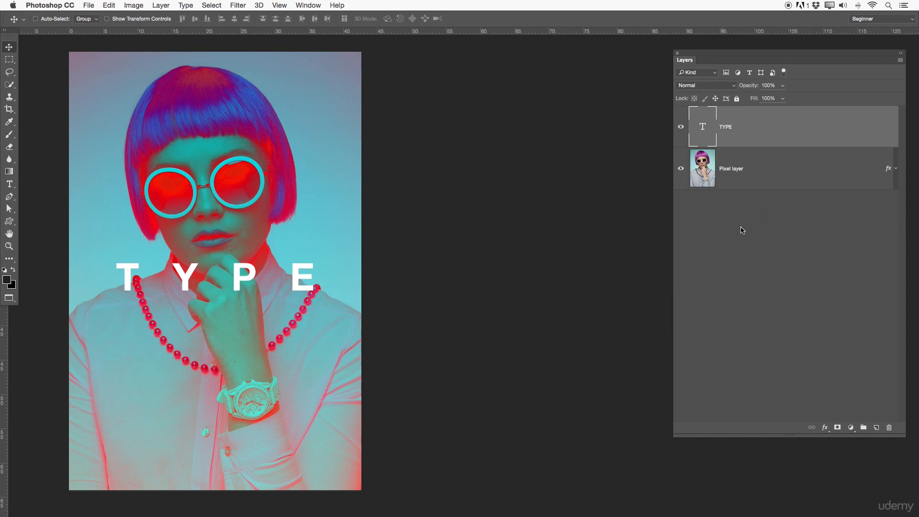
Step: Rename the text layer as "TYPE lAYER"
double_click(729, 126)
key(Right)
text(lAYER)
key(Return)
Step: Add a Stroke effect to the type layer with a size of 29 px
double_click(770, 128)
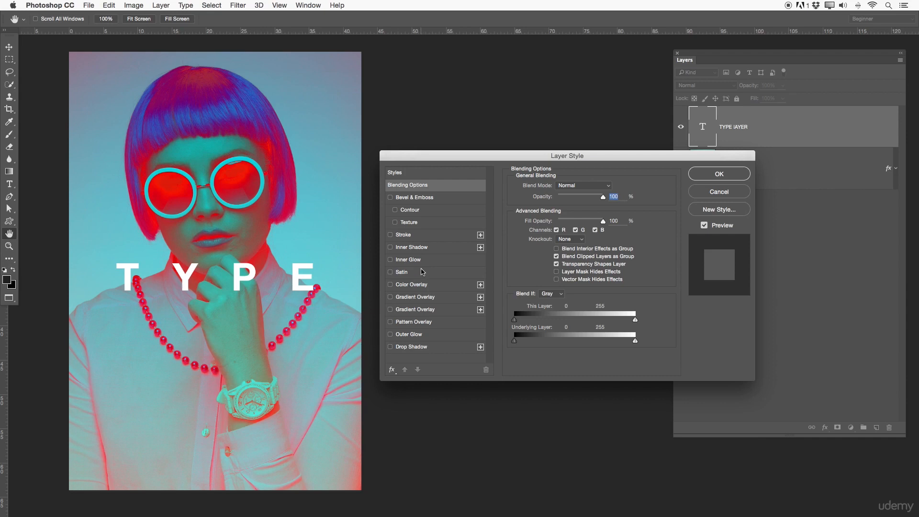
click(402, 235)
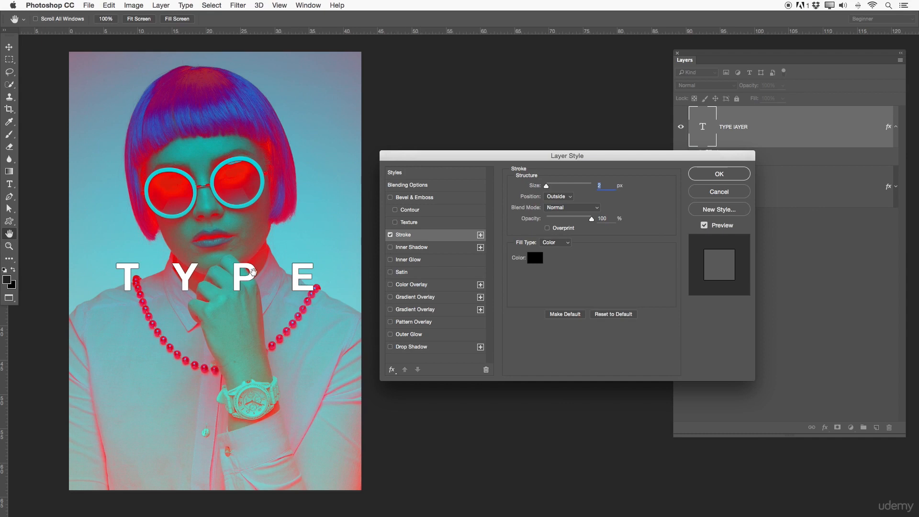
mouse_move(547, 187)
mouse_down()
mouse_move(563, 189)
mouse_move(554, 186)
mouse_up()
Step: Try the Inside position for the text's stroke and return it to Outside
click(556, 196)
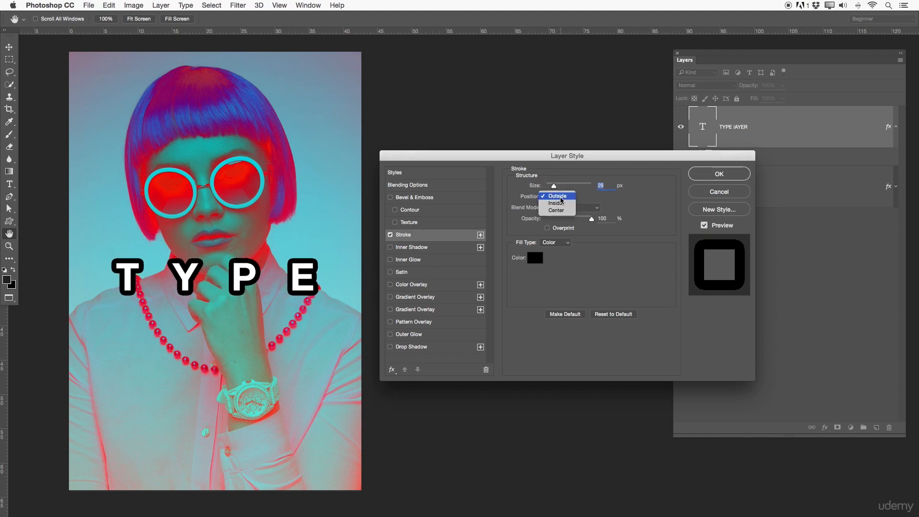
click(556, 203)
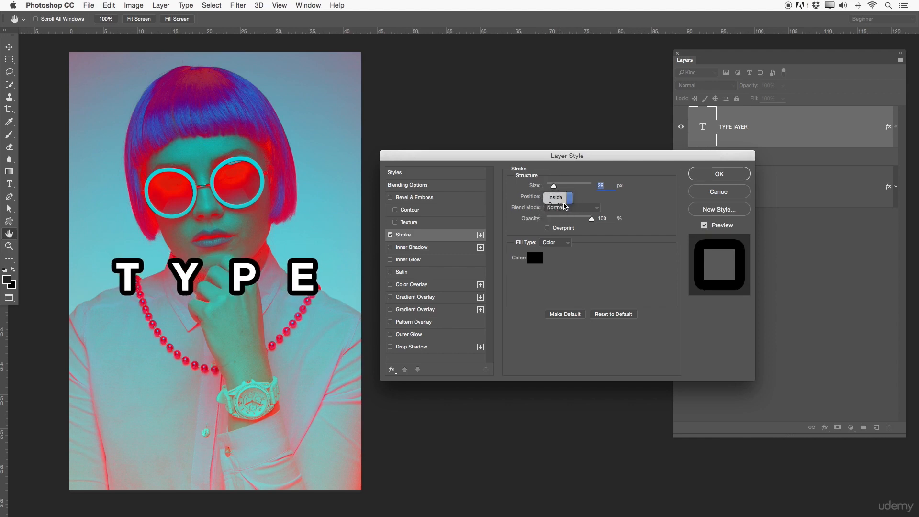
click(566, 201)
click(566, 203)
click(565, 195)
click(557, 181)
Step: Try the Difference blend mode on the stroke and set it to Hard Mix at 100% opacity
click(581, 209)
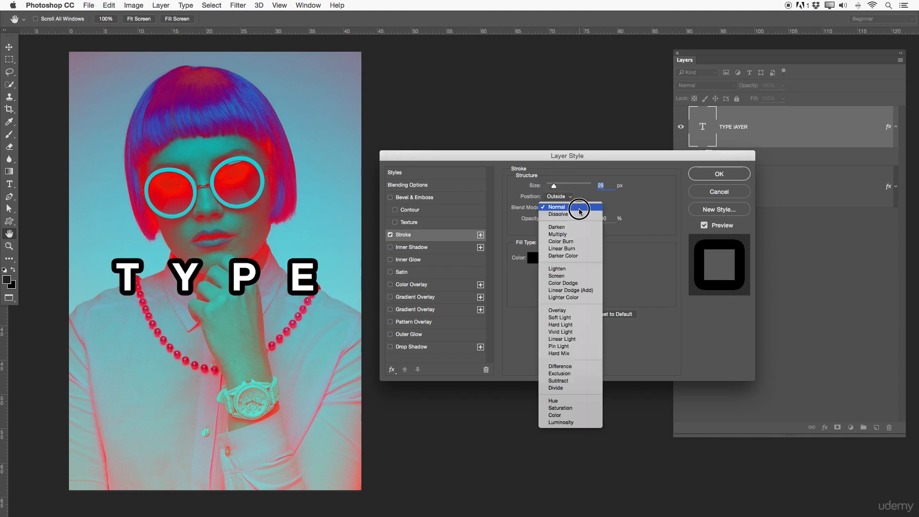
click(557, 367)
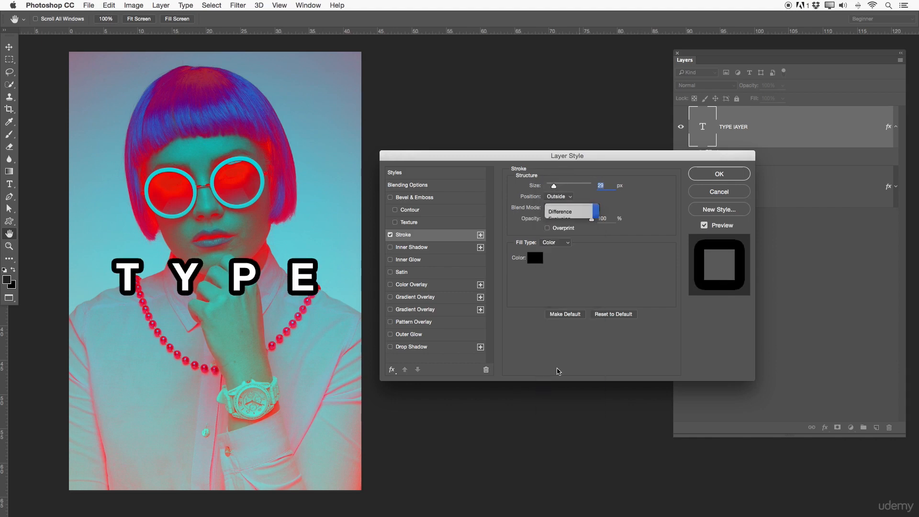
click(571, 195)
click(583, 209)
click(582, 210)
click(575, 195)
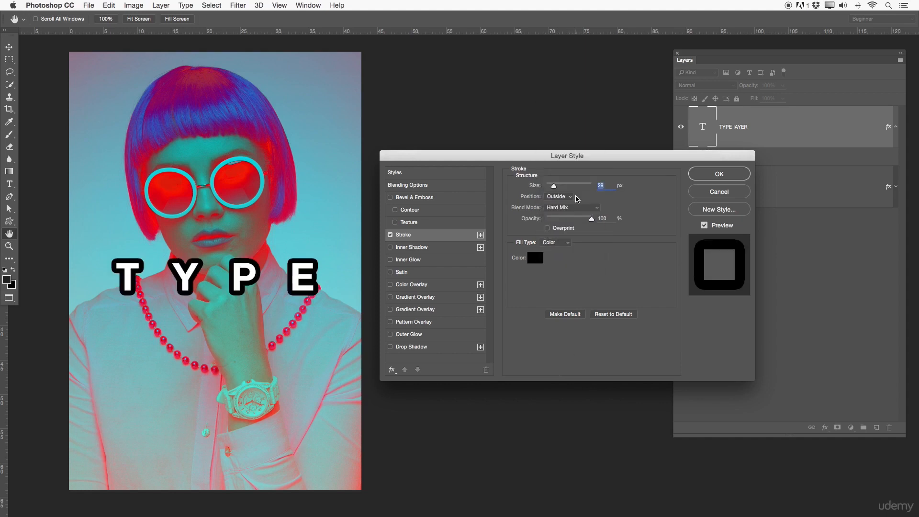
mouse_move(592, 219)
mouse_down()
mouse_move(559, 222)
mouse_move(601, 215)
mouse_up()
Step: Change the stroke color of the type layer to pure red
click(535, 257)
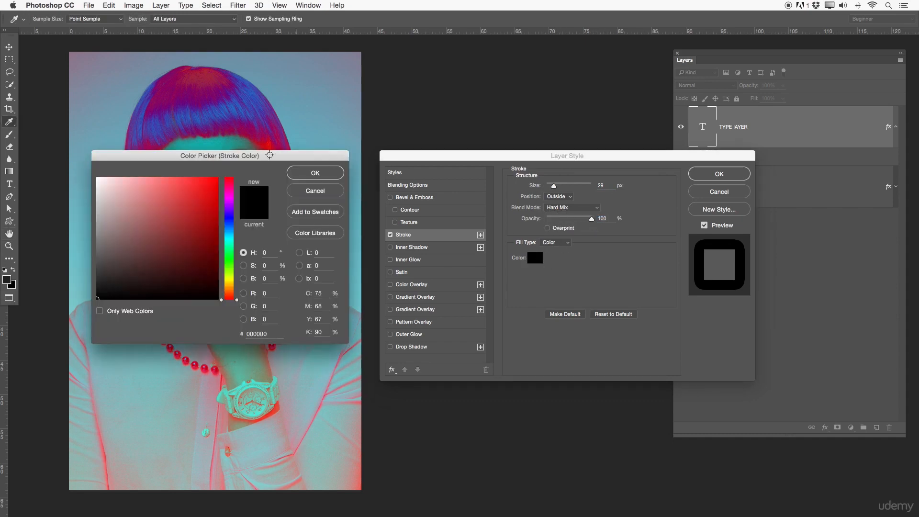
click(201, 193)
drag(201, 192, 218, 177)
click(306, 173)
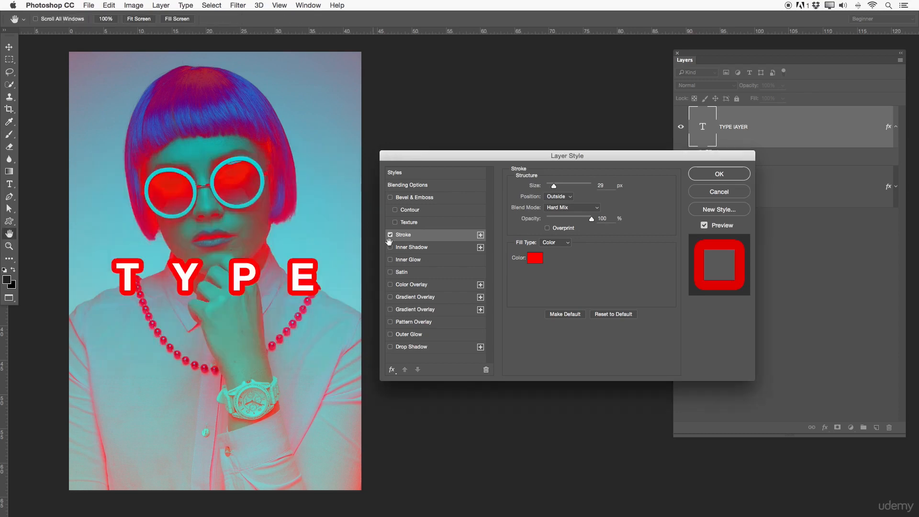
Step: Set the stroke size to 10 px and apply the layer style to the type layer
double_click(600, 186)
text(10)
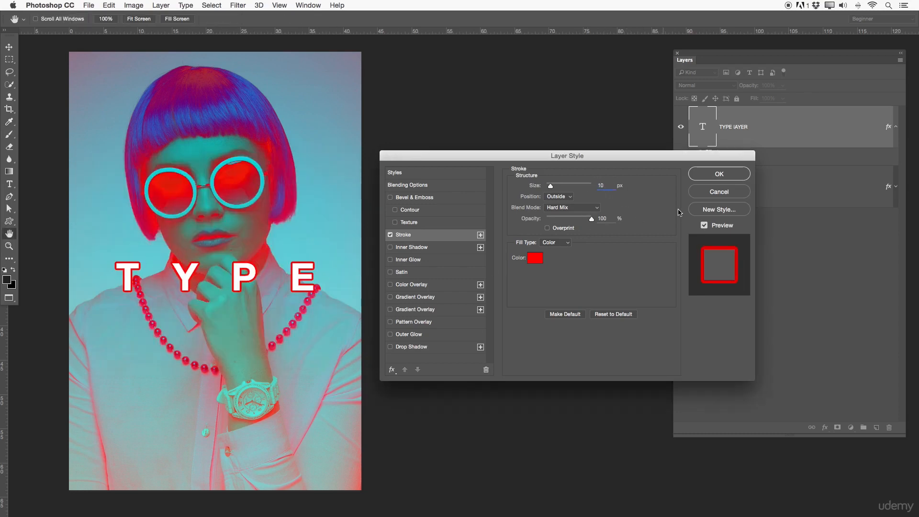
click(731, 173)
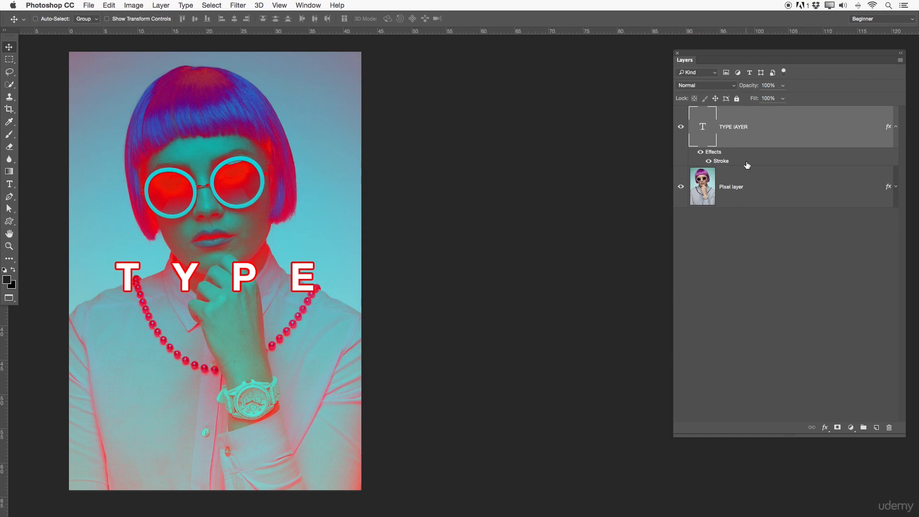
Step: Open the type layer's layer style settings and try out the Gradient Overlay and Pattern Overlay effects
double_click(768, 142)
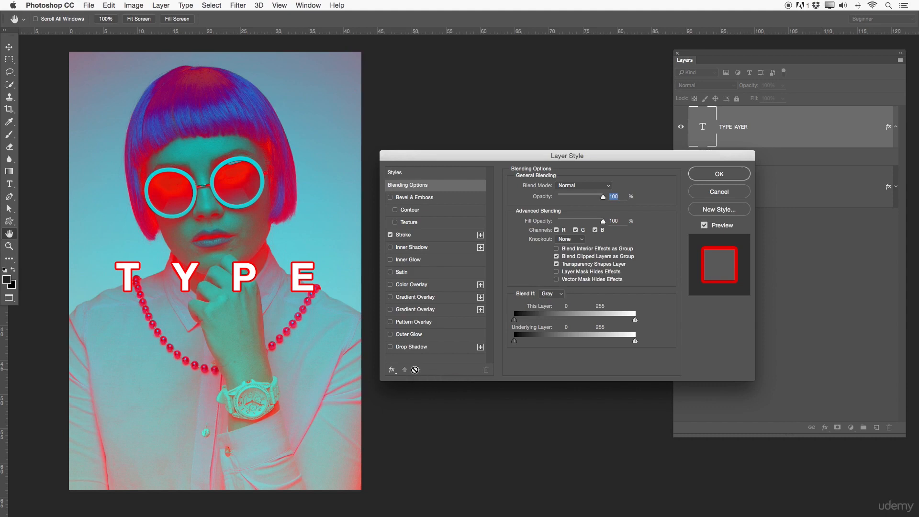
click(418, 301)
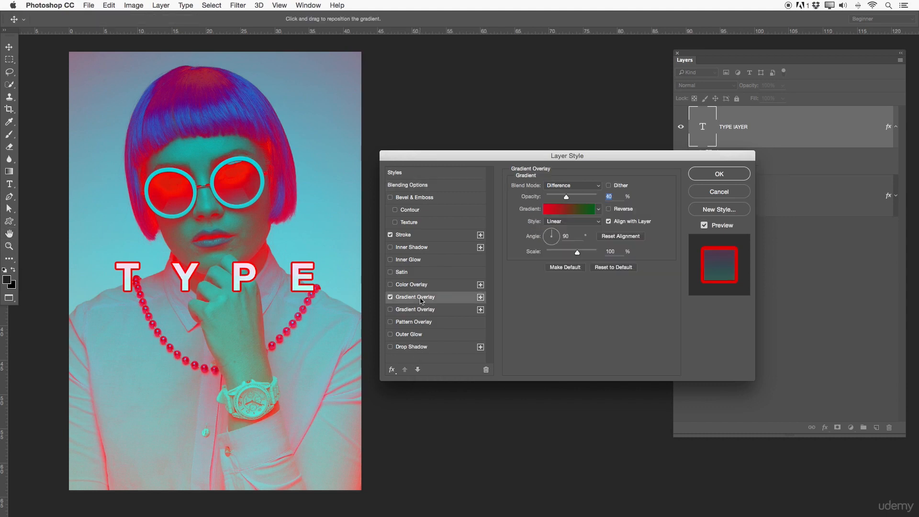
click(390, 297)
click(407, 313)
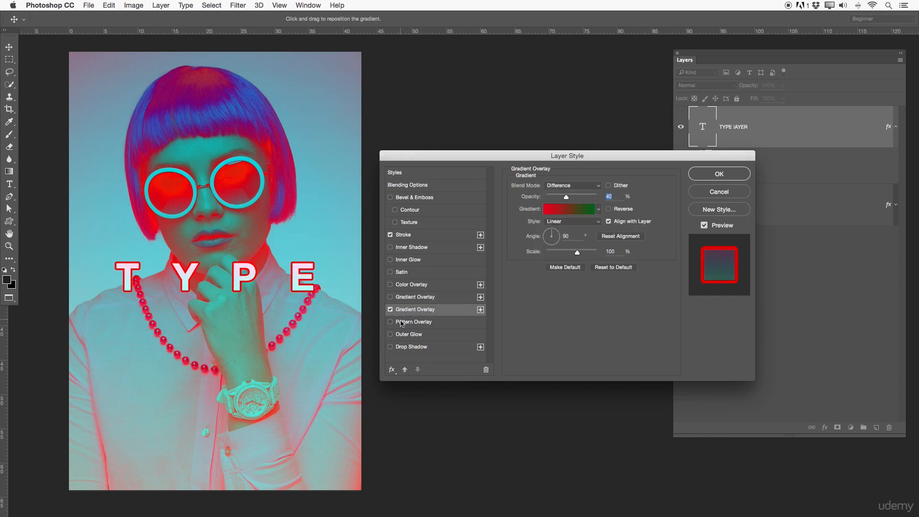
click(398, 323)
click(396, 324)
Step: Enable Outer Glow and a Drop Shadow on the type layer, setting the shadow's distance to 41 px and size to 0 px
click(409, 336)
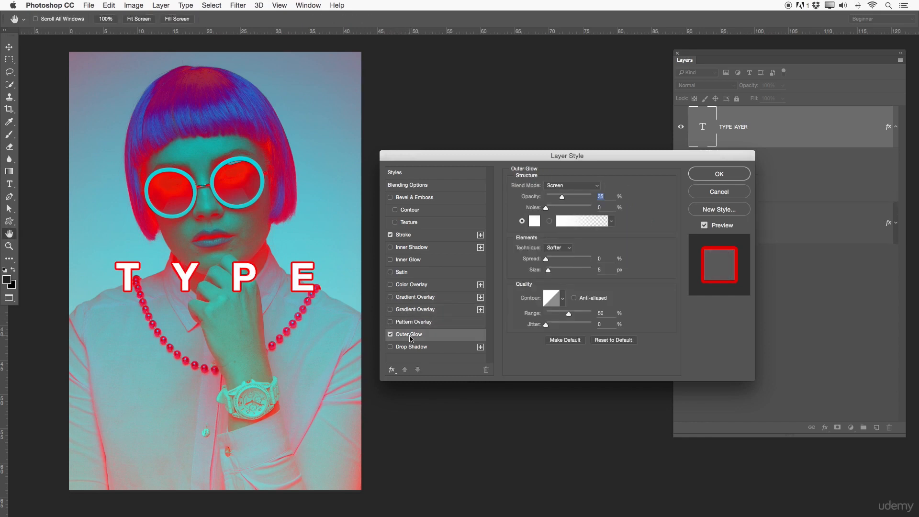
click(411, 347)
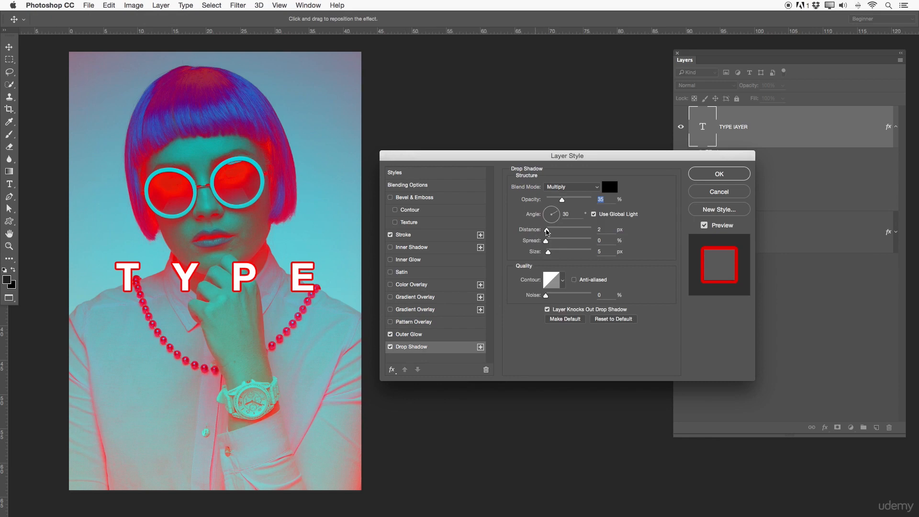
drag(546, 230, 546, 252)
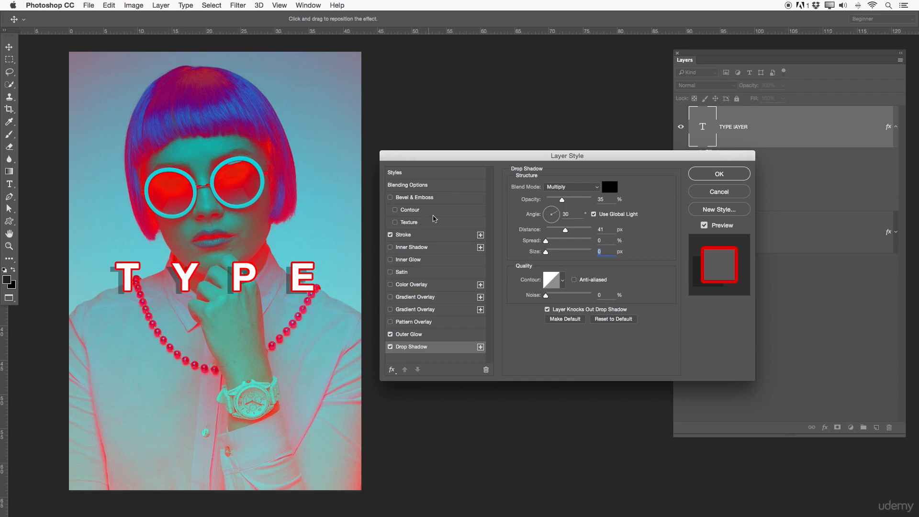
Step: Add a Bevel & Emboss with a depth of 355% to the type layer and apply the layer style
click(414, 197)
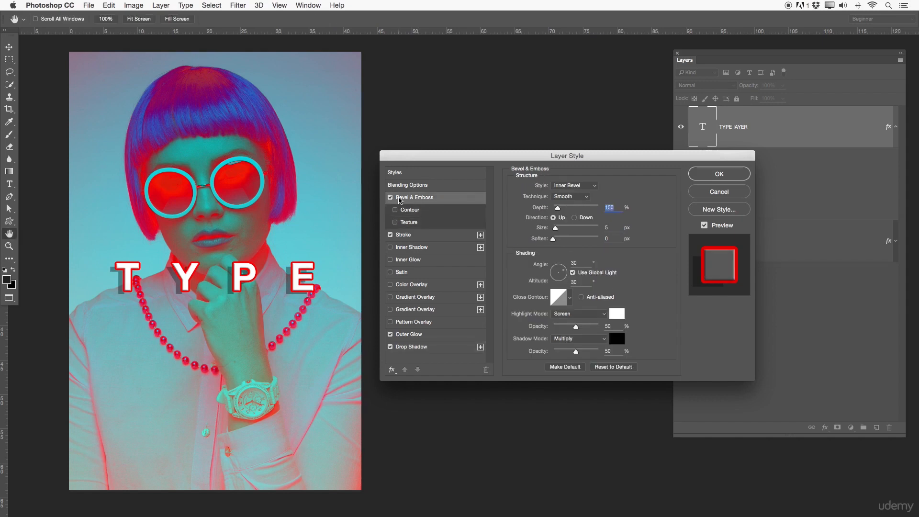
drag(558, 207, 569, 207)
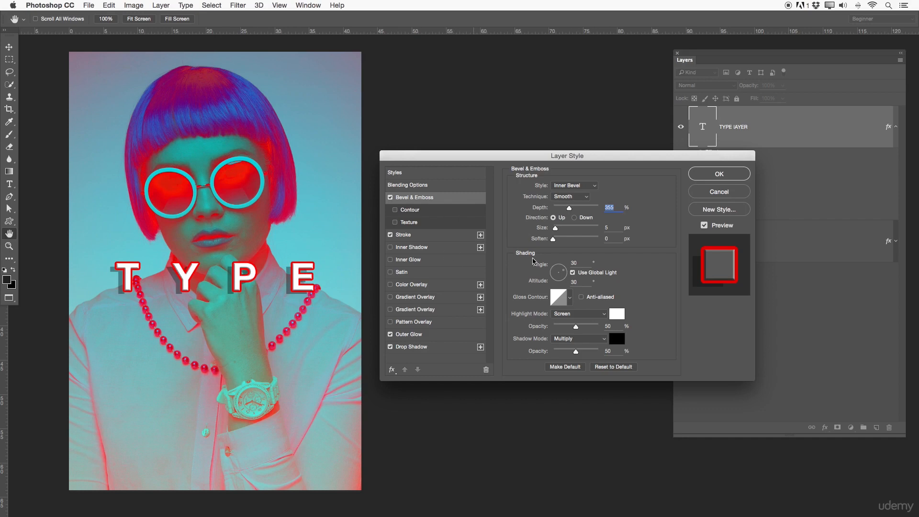
click(719, 174)
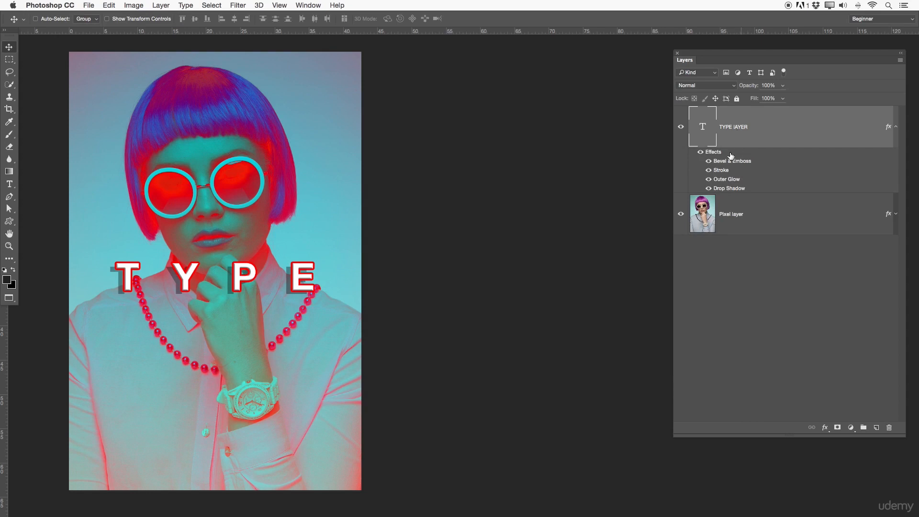
Step: Toggle the visibility of the type layer's Stroke and Bevel & Emboss effects to compare the text with and without them
click(709, 170)
click(708, 170)
click(709, 170)
click(709, 161)
click(709, 162)
click(709, 162)
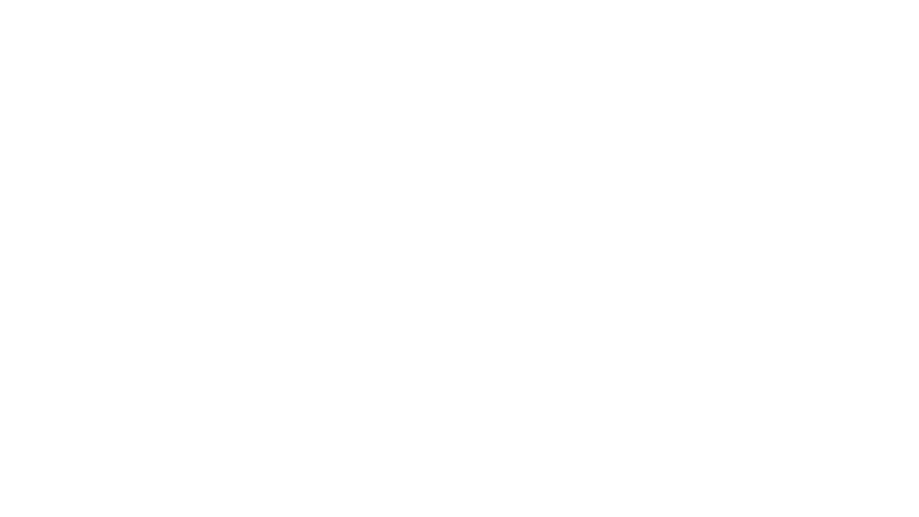